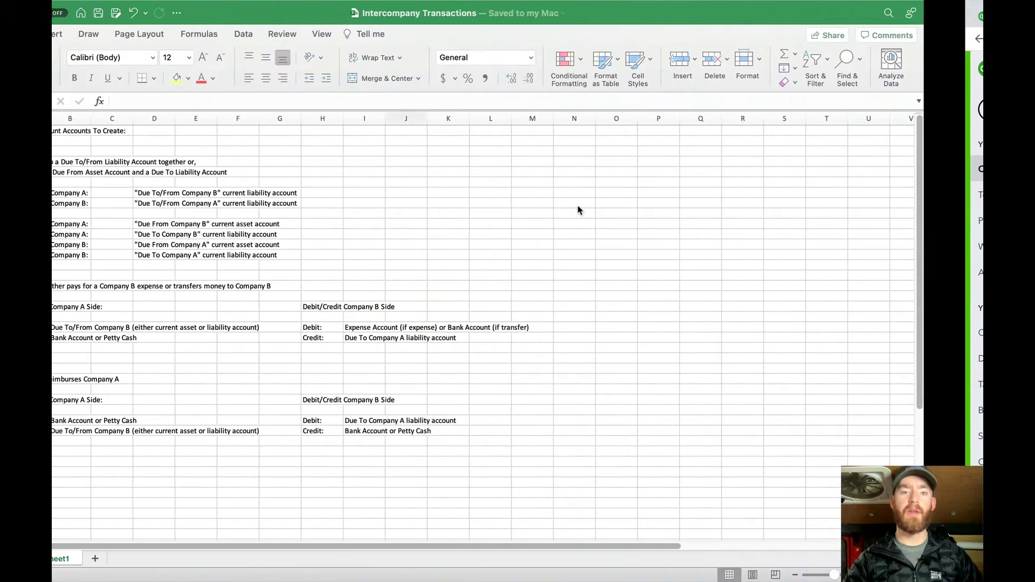
# - Review the two options for structuring the due to/from accounts in the Intercompany Transactions sheet
pyautogui.click(136, 197)
pyautogui.moveTo(446, 222); pyautogui.dragTo(456, 229)
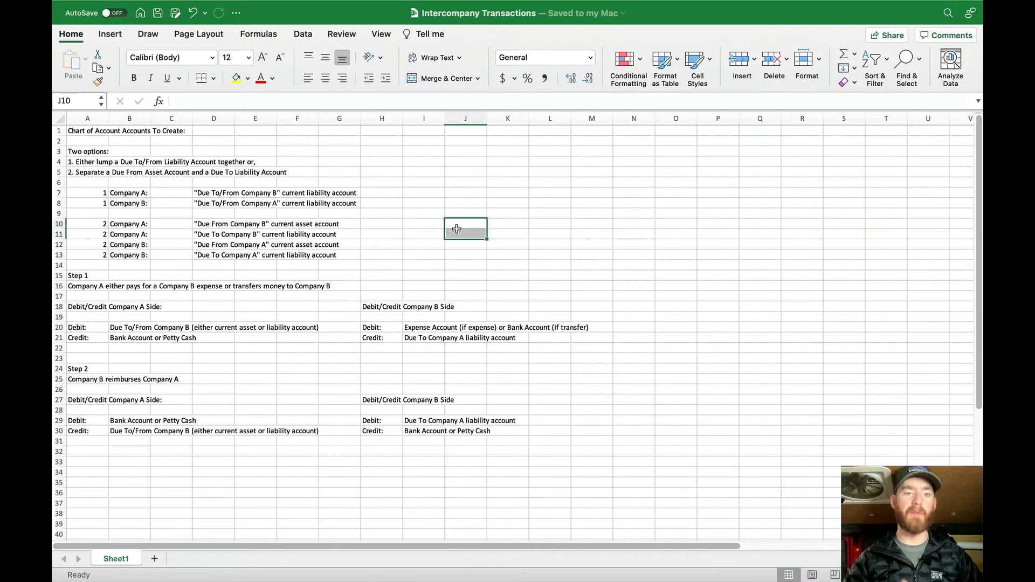
pyautogui.click(454, 209)
pyautogui.press('Left')
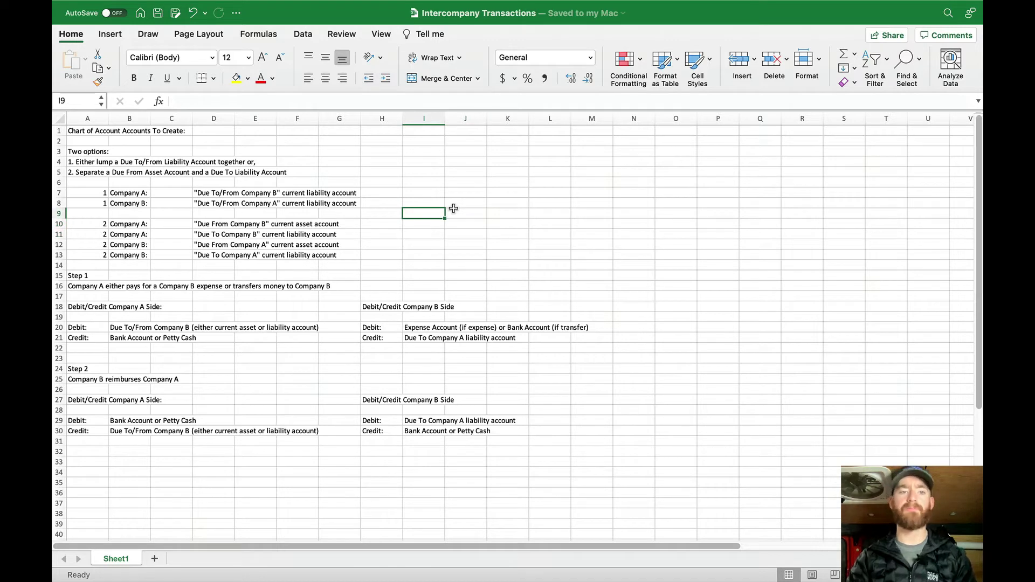
pyautogui.press('Left')
pyautogui.press('Left')
pyautogui.press('Left')
pyautogui.press('Left')
pyautogui.press('Left')
pyautogui.press('Left')
pyautogui.press('Left')
pyautogui.press('Left')
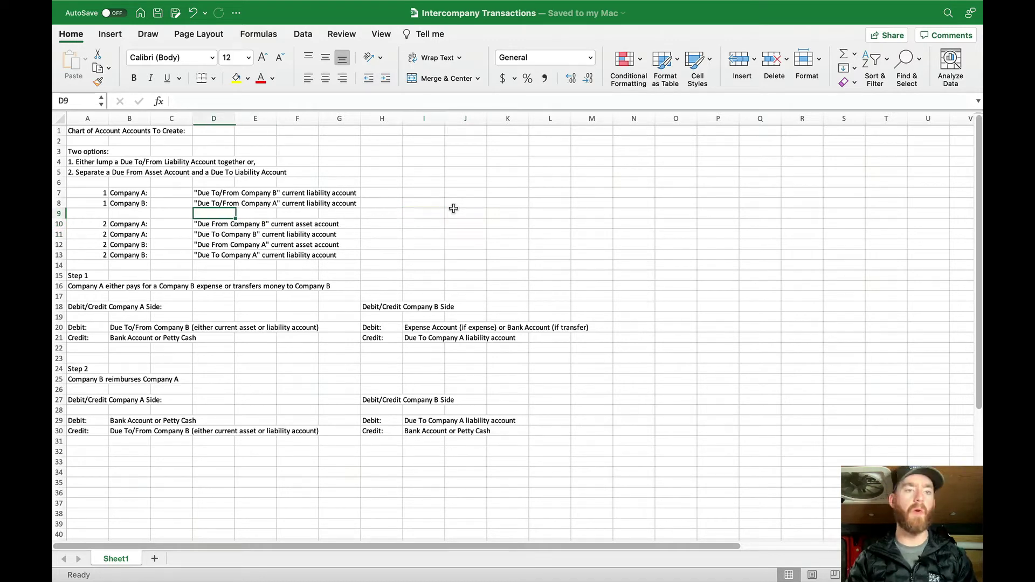
pyautogui.press('Up')
pyautogui.press('Up')
pyautogui.press('Up')
pyautogui.press('Up')
pyautogui.press('Up')
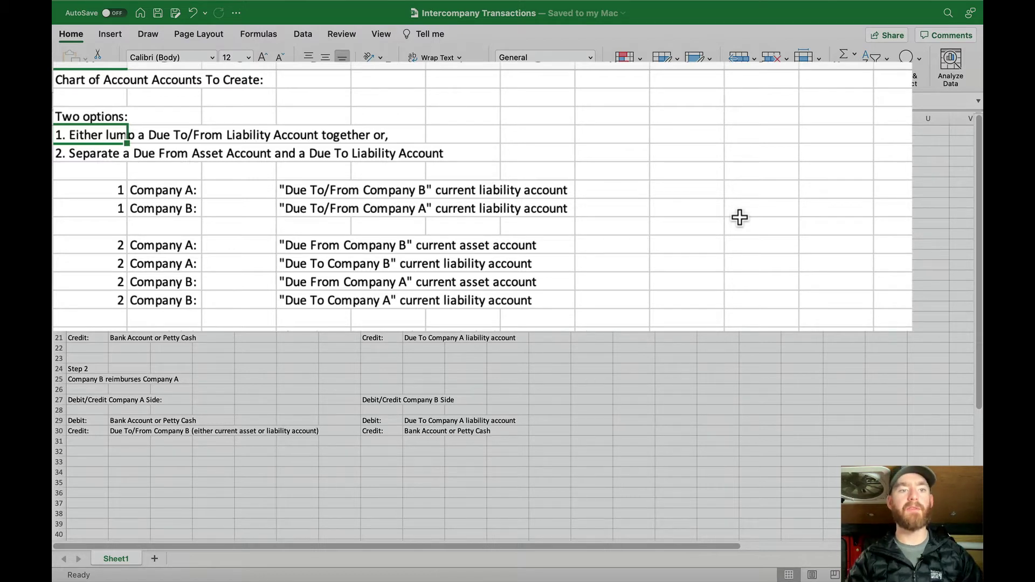
# - Examine the Company A and Company B account names and account types listed under options 1 and 2
pyautogui.press('Down')
pyautogui.press('Down')
pyautogui.press('Right')
pyautogui.press('Down')
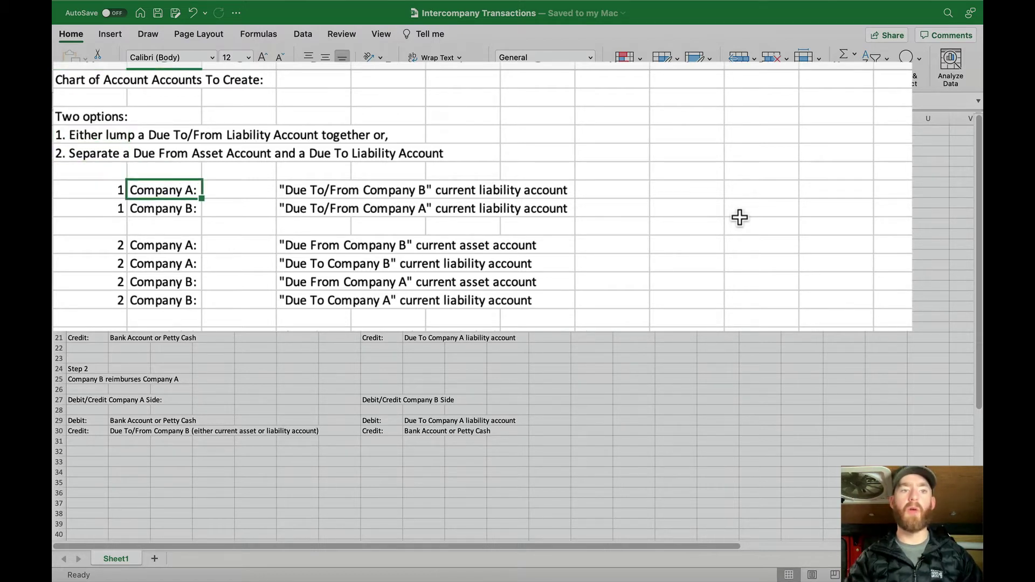
pyautogui.press('Right')
pyautogui.press('Right')
pyautogui.press('Right')
pyautogui.press('Left')
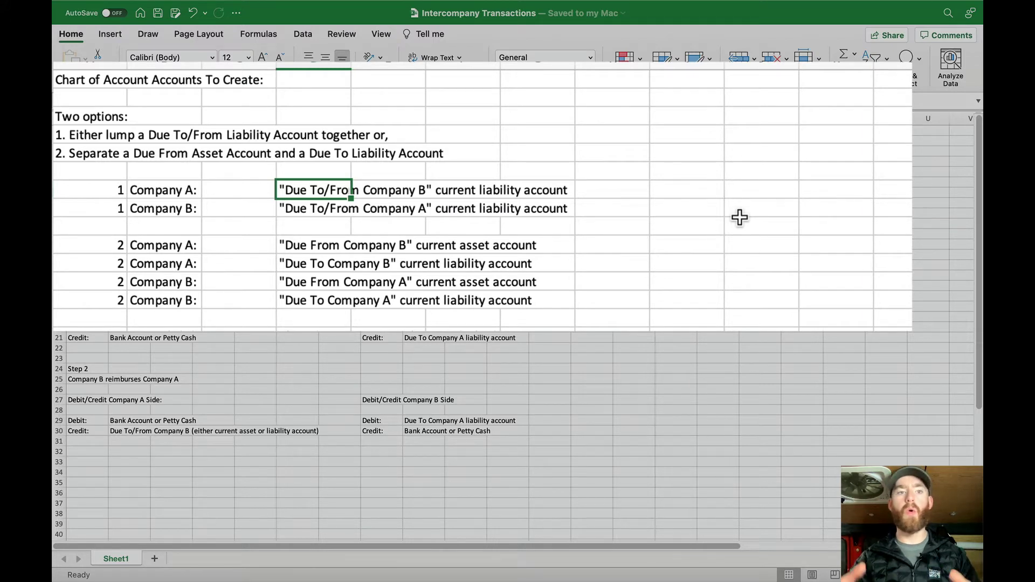
pyautogui.press('Down')
pyautogui.press('Down')
pyautogui.press('Down')
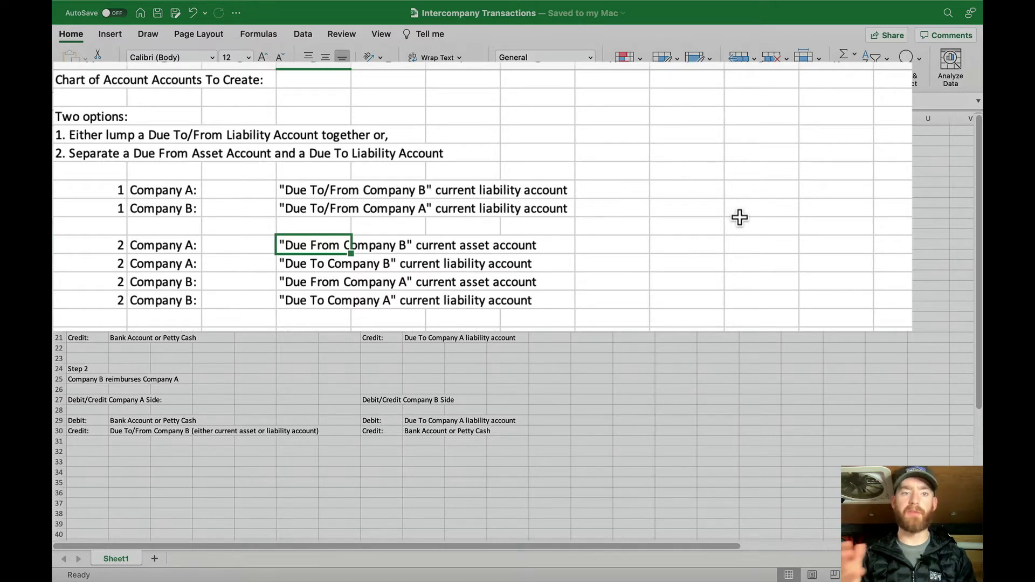
pyautogui.press('Up')
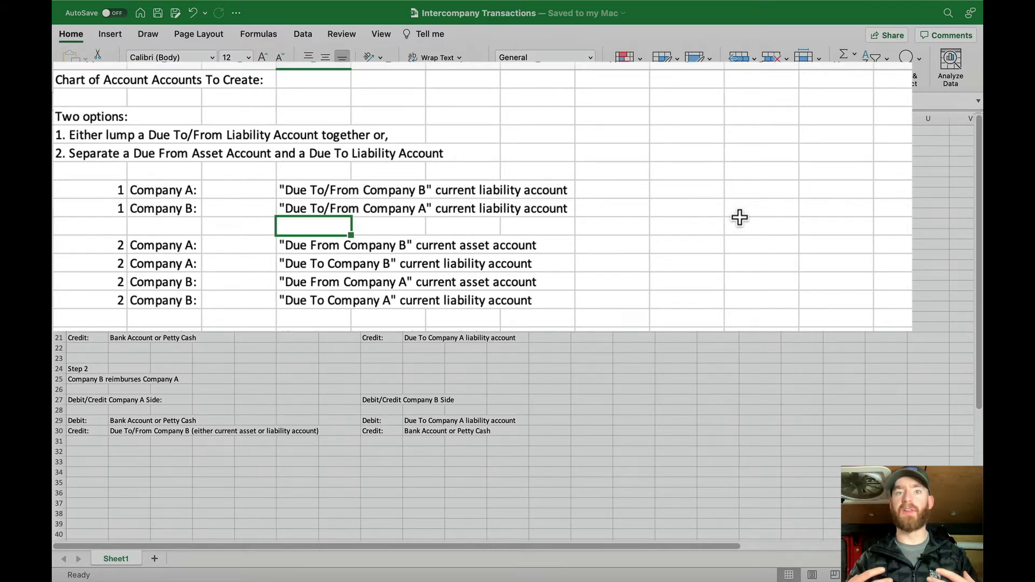
pyautogui.press('Up')
pyautogui.press('Up')
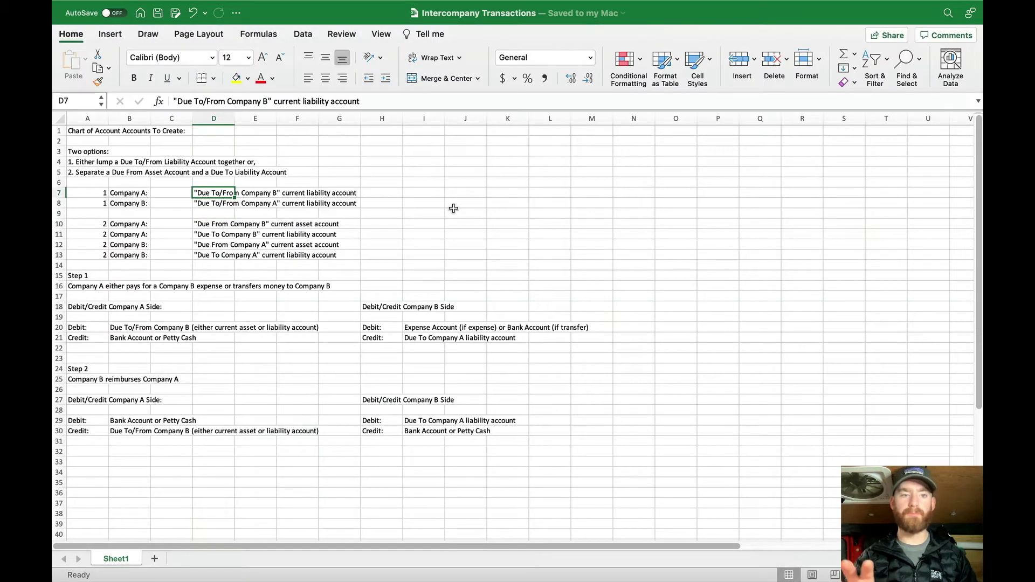
pyautogui.press('Up')
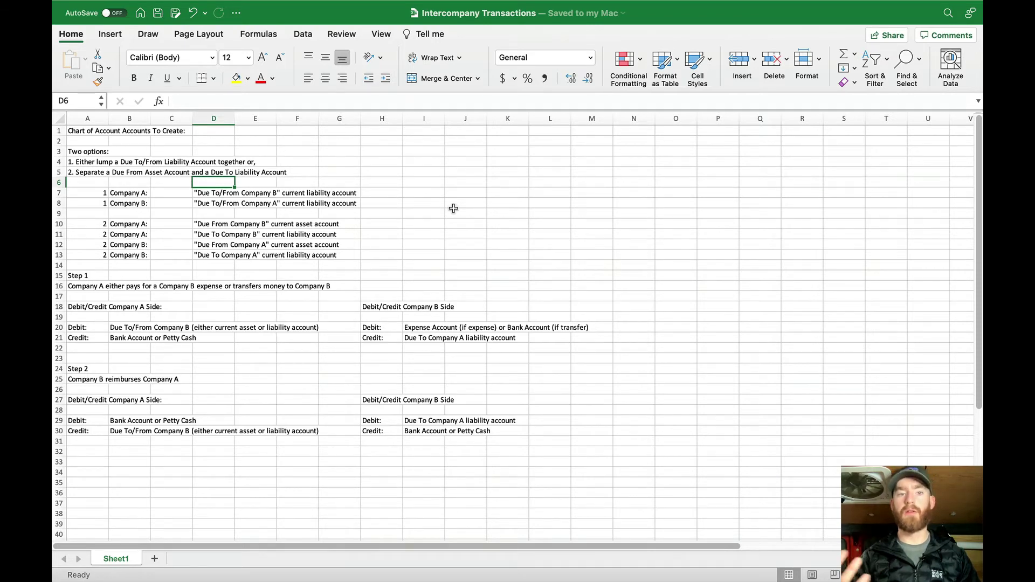
pyautogui.press('Down')
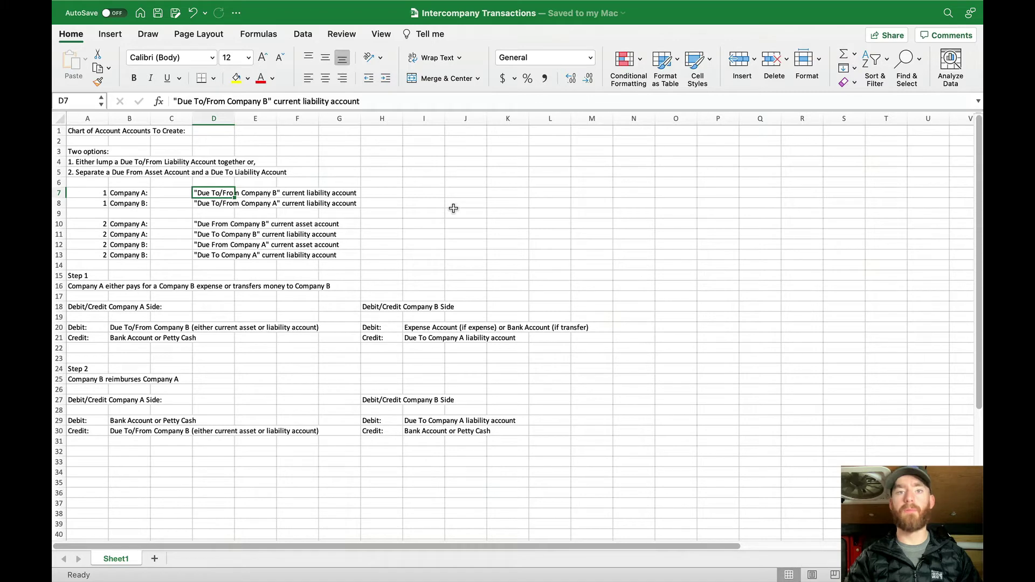
pyautogui.press('Up')
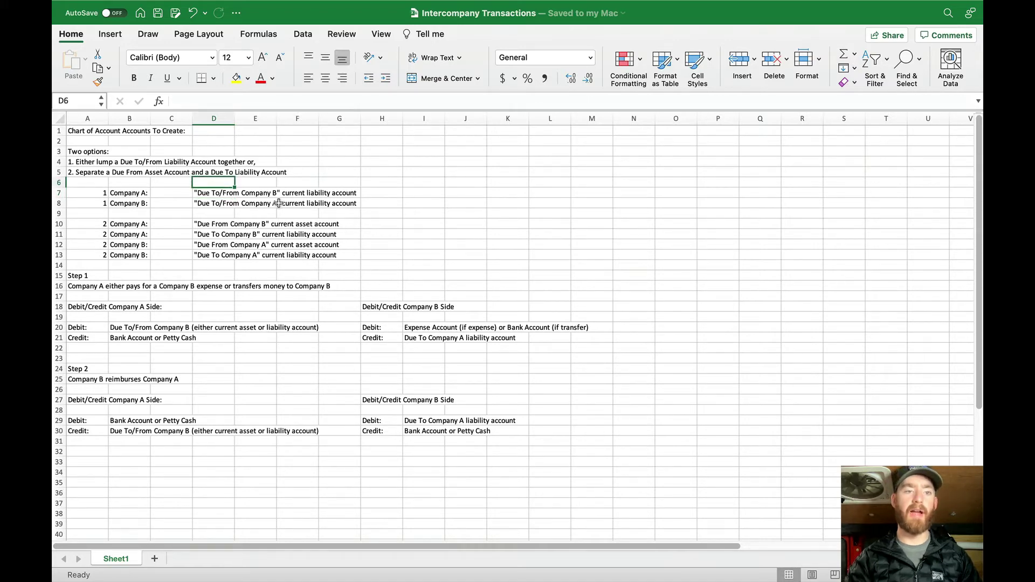
# - Switch to QuickBooks, open the Chart of Accounts and start a new account
pyautogui.hotkey('ctrl', 'Right')
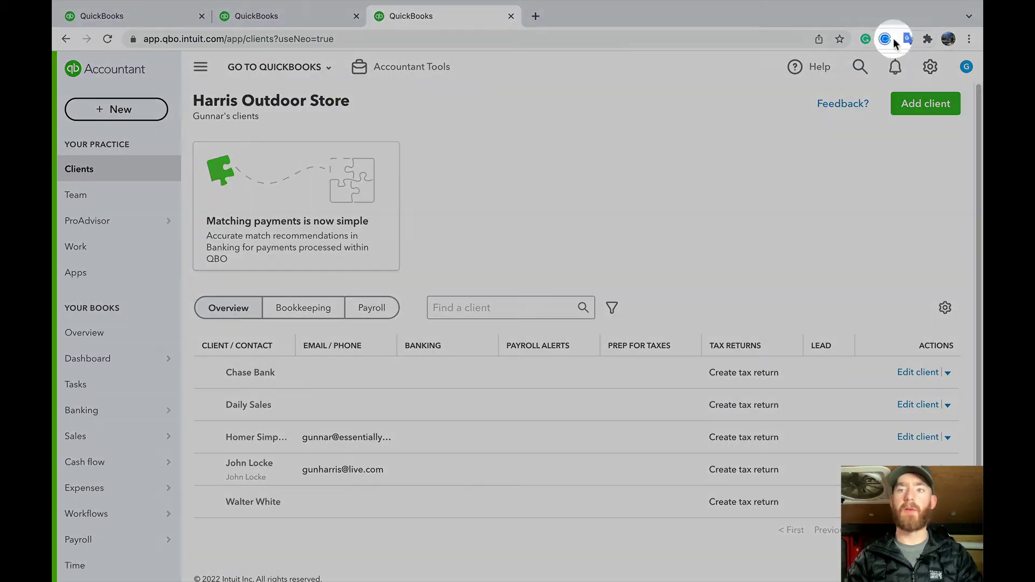
pyautogui.click(929, 67)
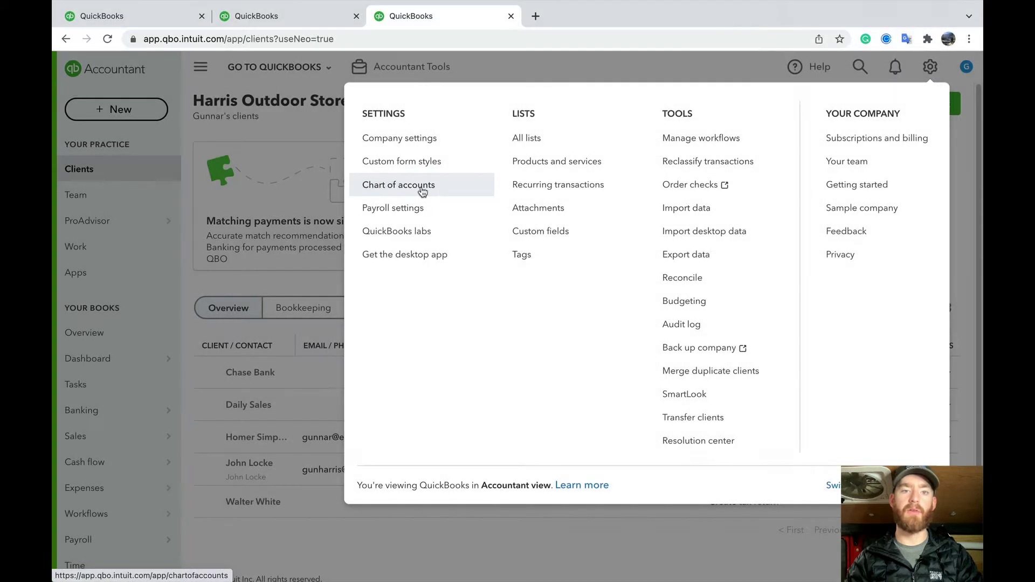
pyautogui.click(422, 188)
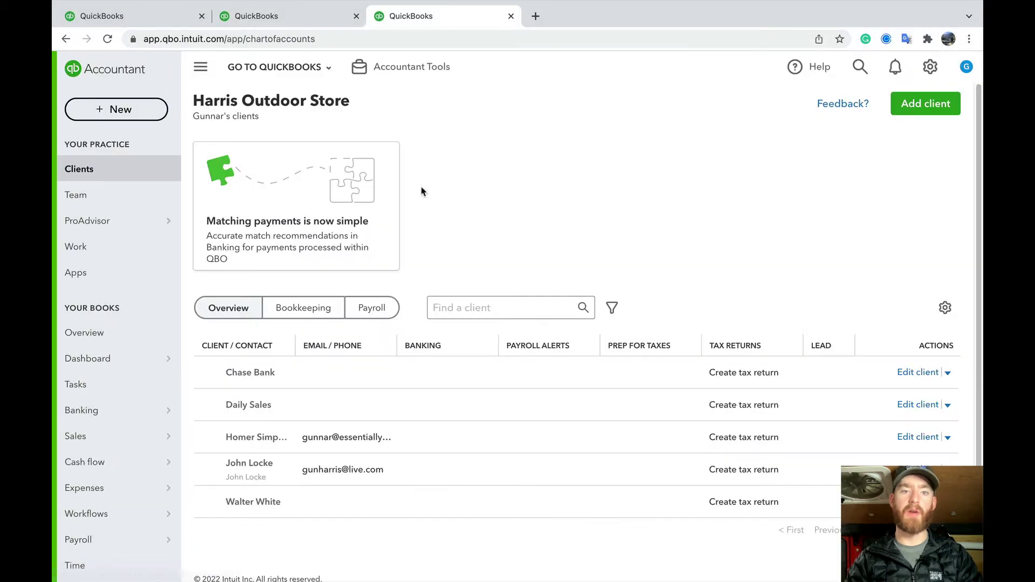
pyautogui.click(918, 181)
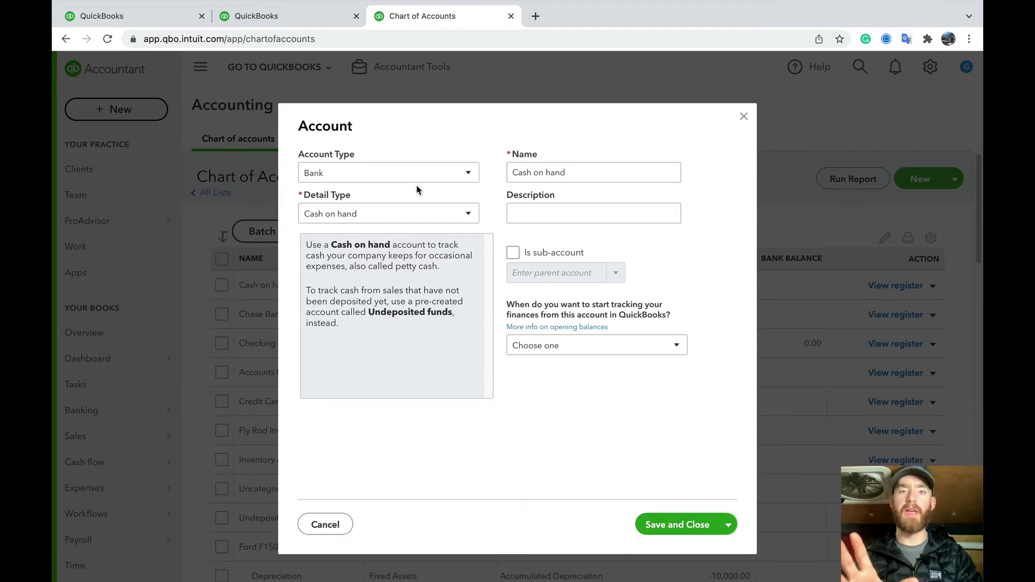
# - Check Company A's option 1 account name and type in the Excel notes, and return to the QuickBooks account form
pyautogui.hotkey('ctrl', 'Left')
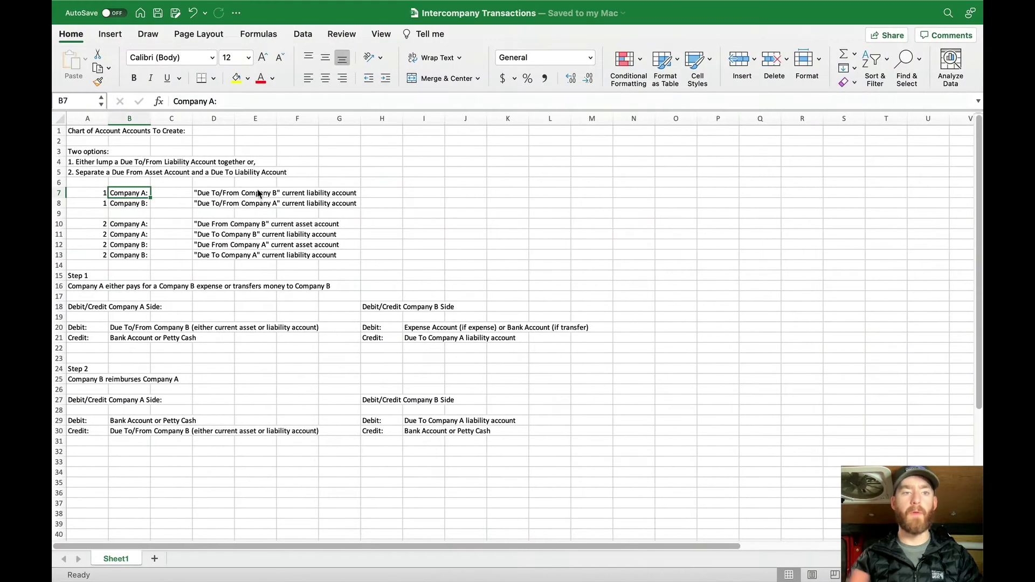
pyautogui.click(372, 189)
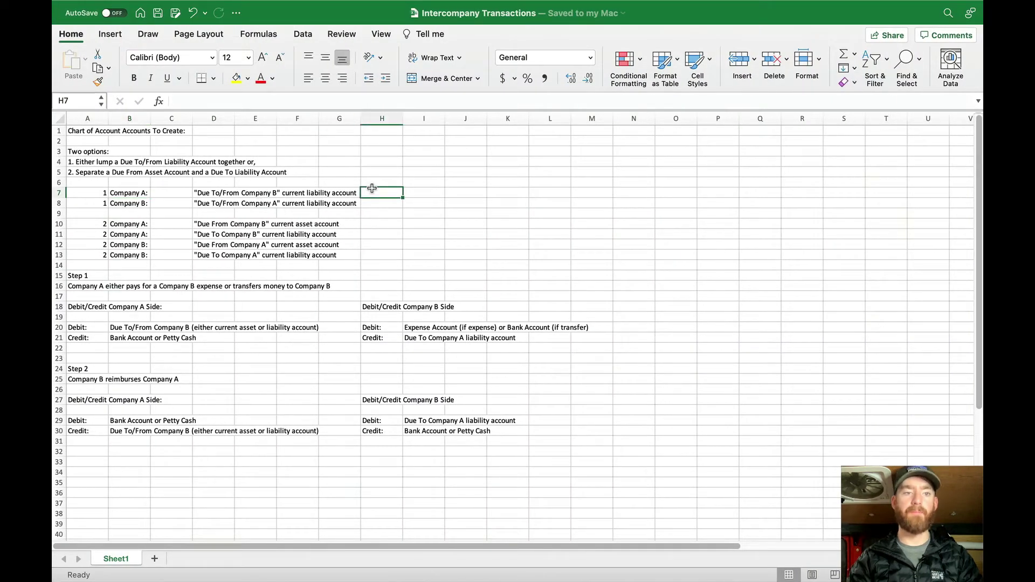
pyautogui.hotkey('ctrl', 'Right')
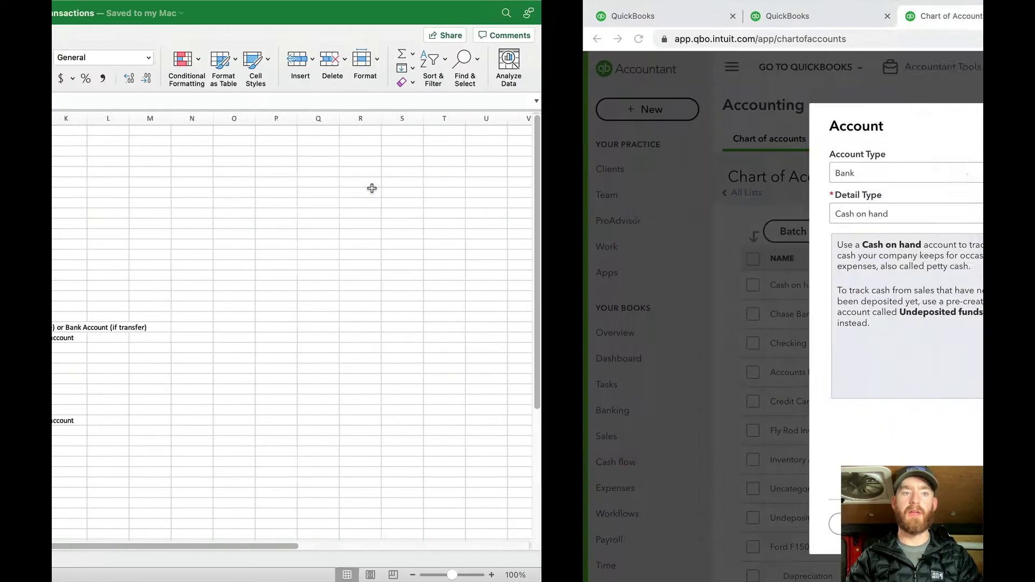
pyautogui.hotkey('ctrl', 'Left')
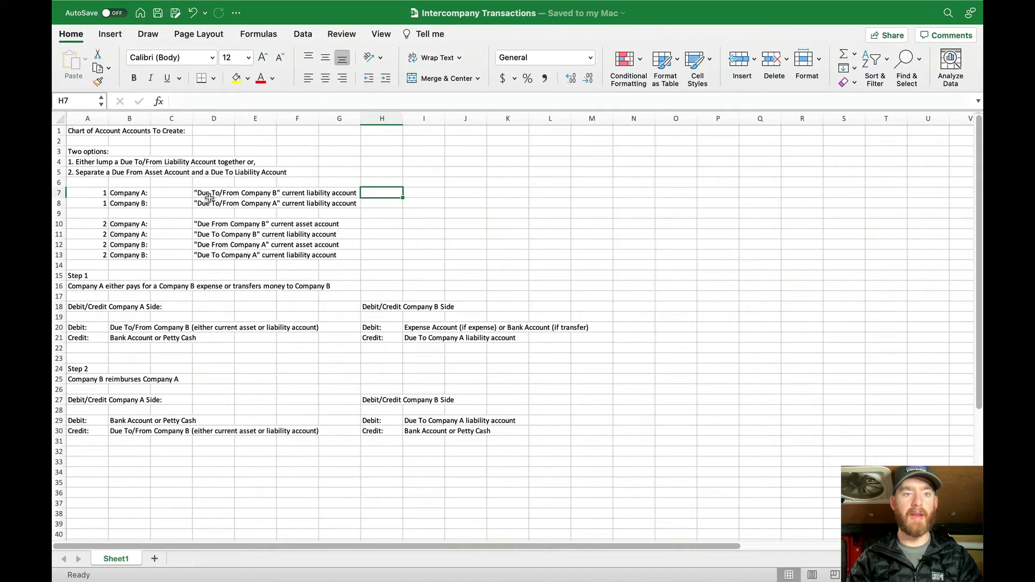
pyautogui.click(209, 196)
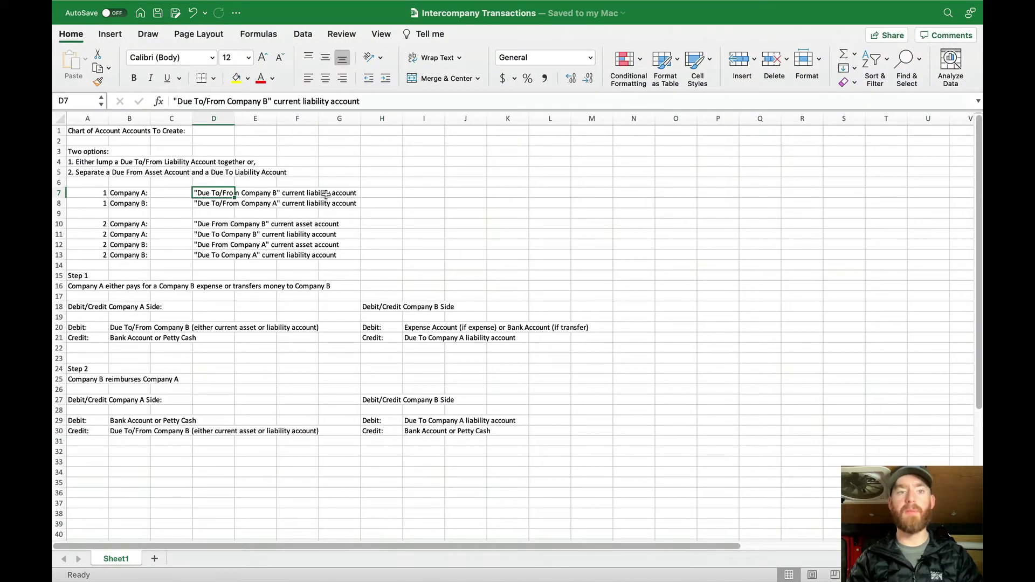
pyautogui.hotkey('ctrl', 'Right')
# - Set the new account's type to Other Current Liabilities and its detail type to Loan Payable
pyautogui.click(404, 174)
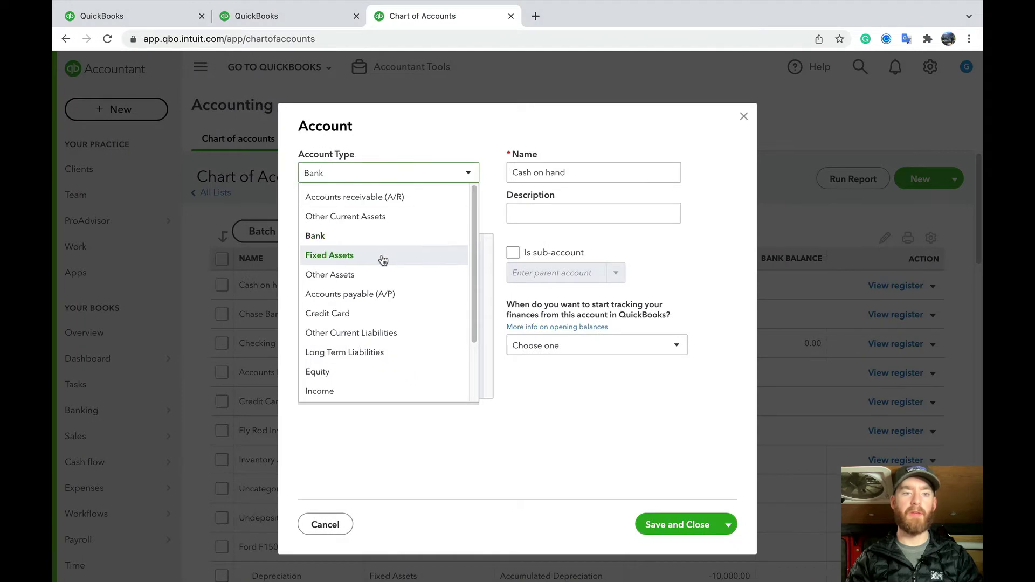
pyautogui.click(378, 334)
pyautogui.click(388, 214)
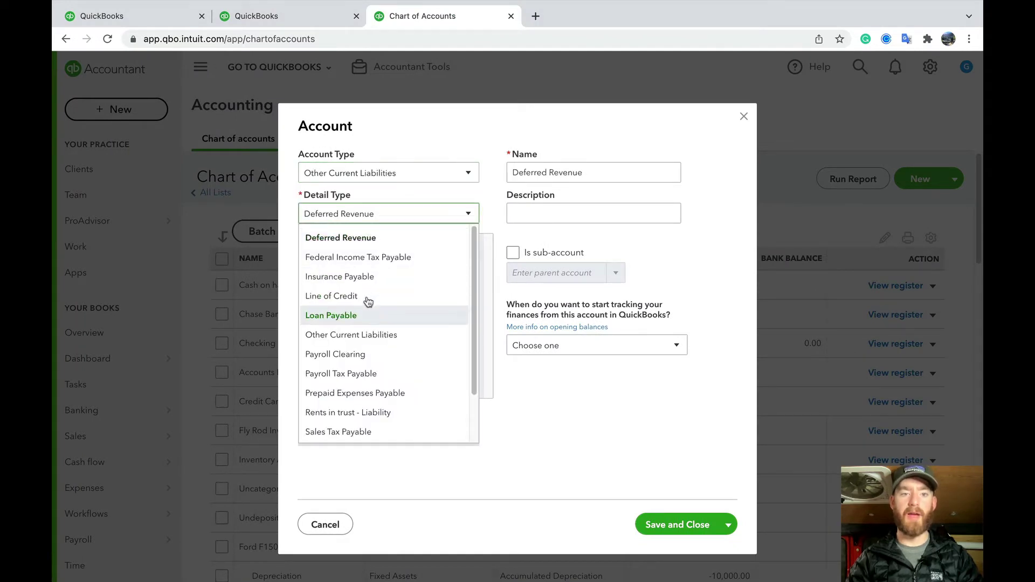
pyautogui.click(370, 315)
# - Name the account "Due To/From Company B" and save it
pyautogui.click(547, 170)
pyautogui.tripleClick(547, 171)
pyautogui.write('Due To/From Company B')
pyautogui.click(563, 147)
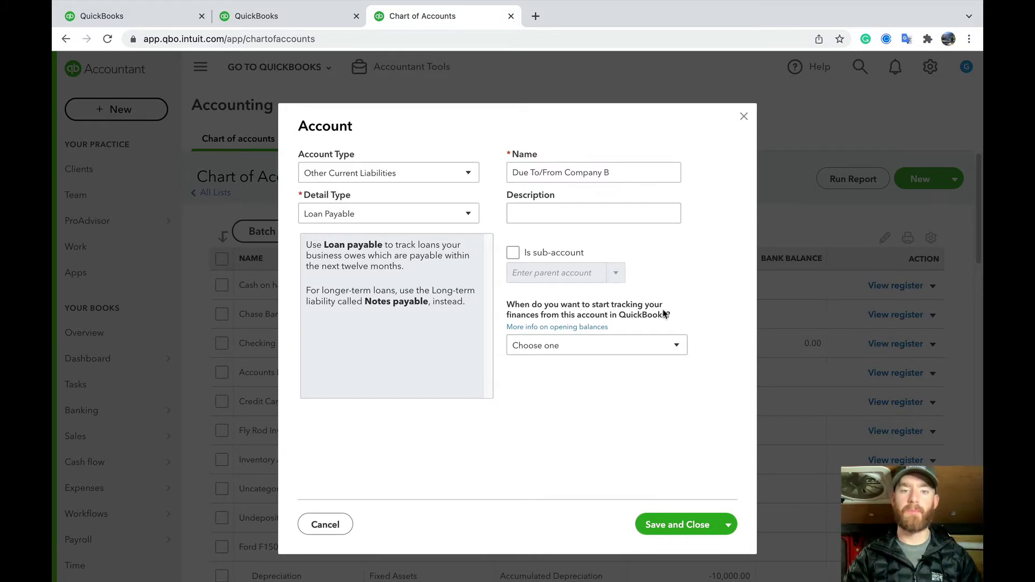
pyautogui.click(679, 523)
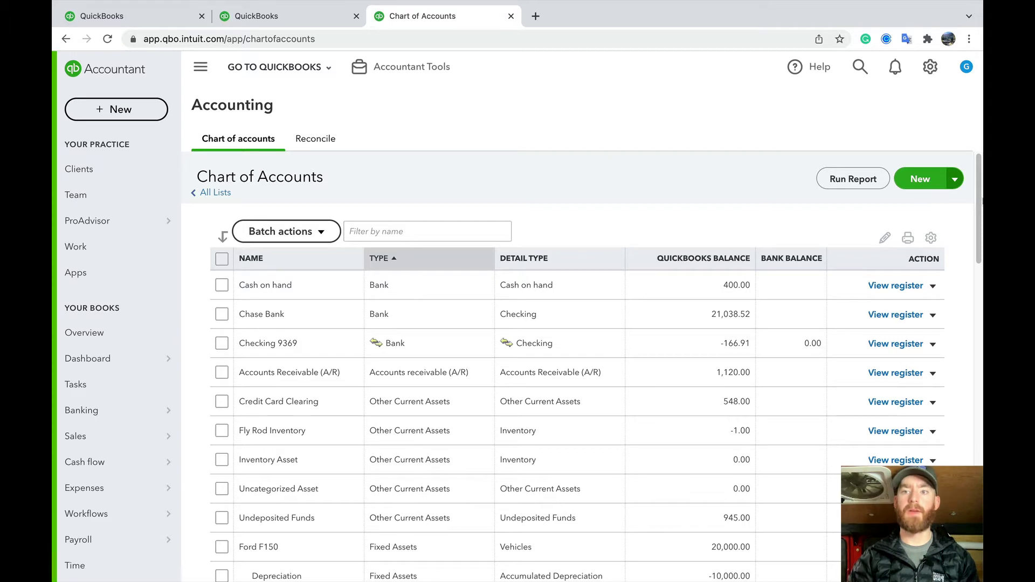
# - Start another new account with account type Accounts receivable (A/R) and detail type Accounts Receivable (A/R)
pyautogui.click(916, 183)
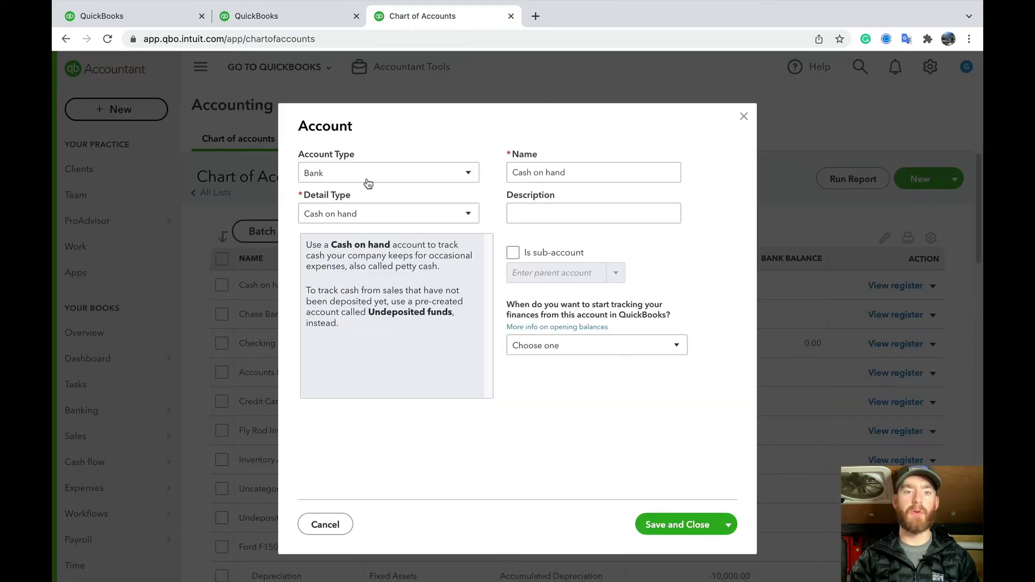
pyautogui.click(366, 177)
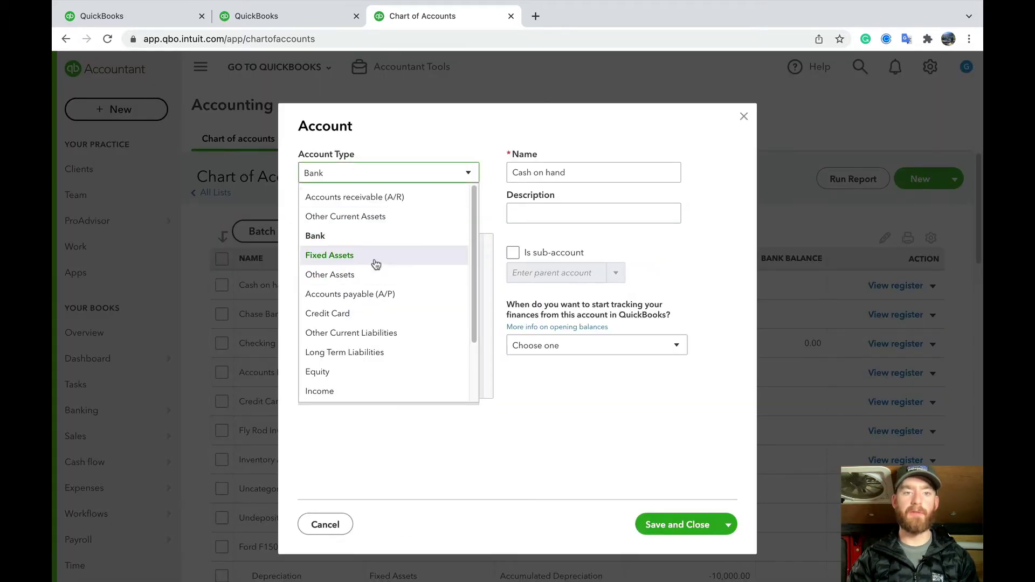
pyautogui.click(373, 278)
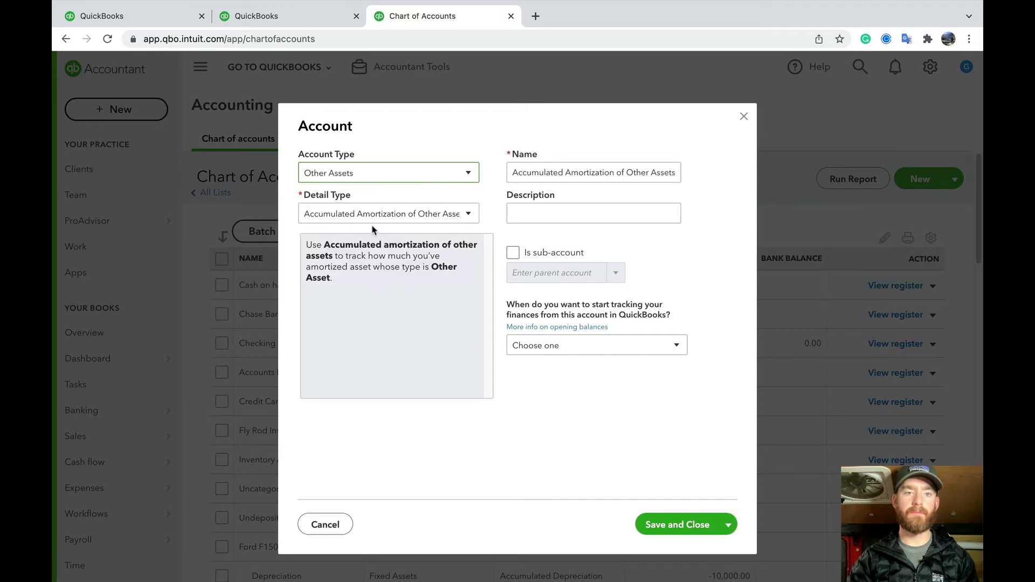
pyautogui.click(384, 175)
pyautogui.click(385, 196)
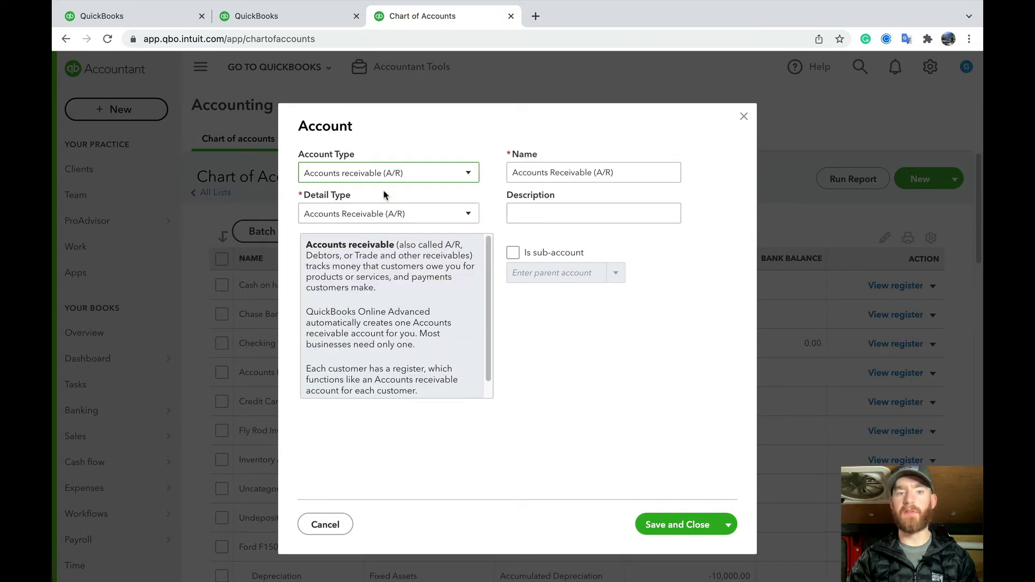
pyautogui.click(398, 216)
pyautogui.click(394, 240)
# - Name the receivable account "Due From Company B"
pyautogui.click(539, 172)
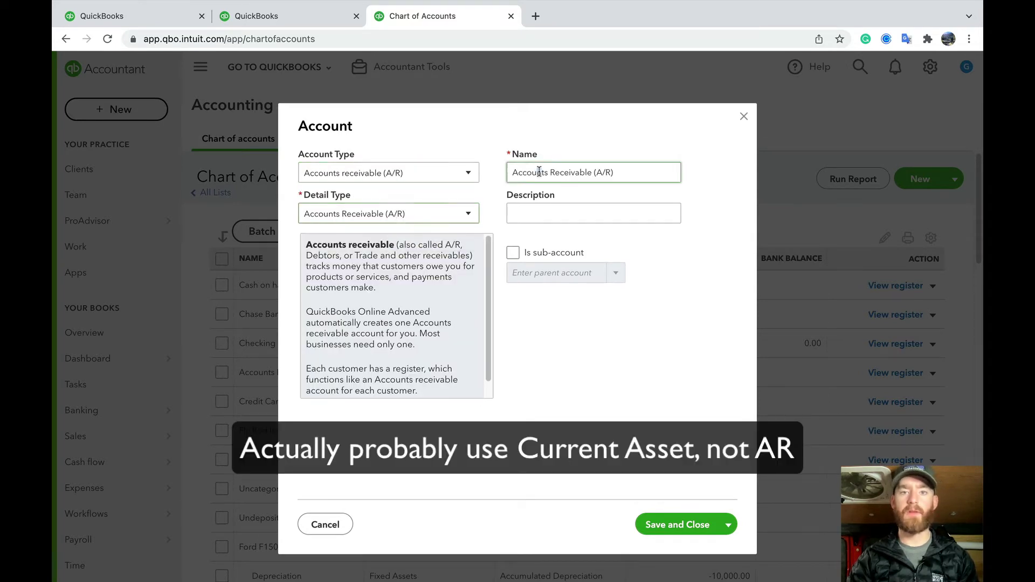
pyautogui.tripleClick(540, 172)
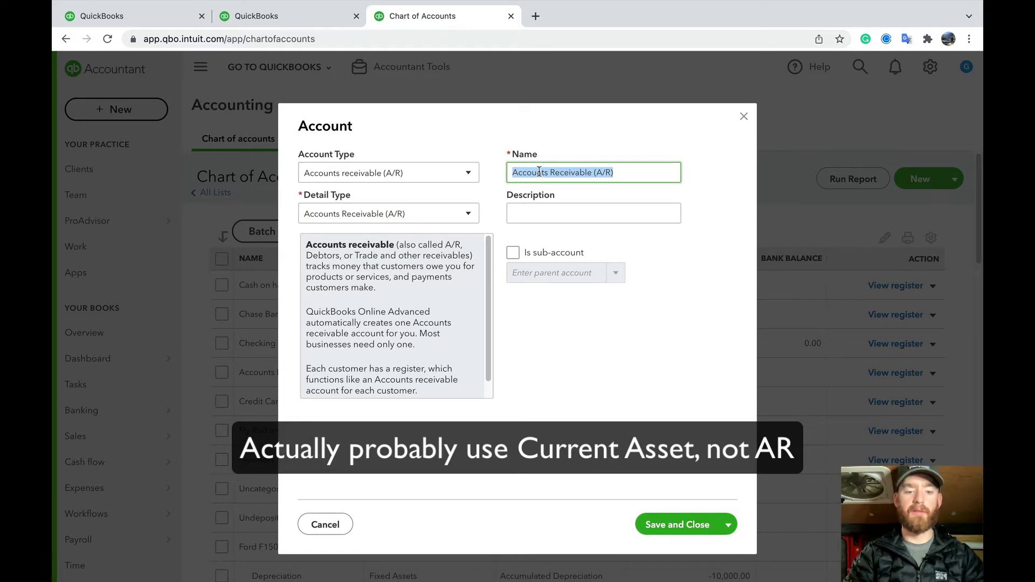
pyautogui.write('Due')
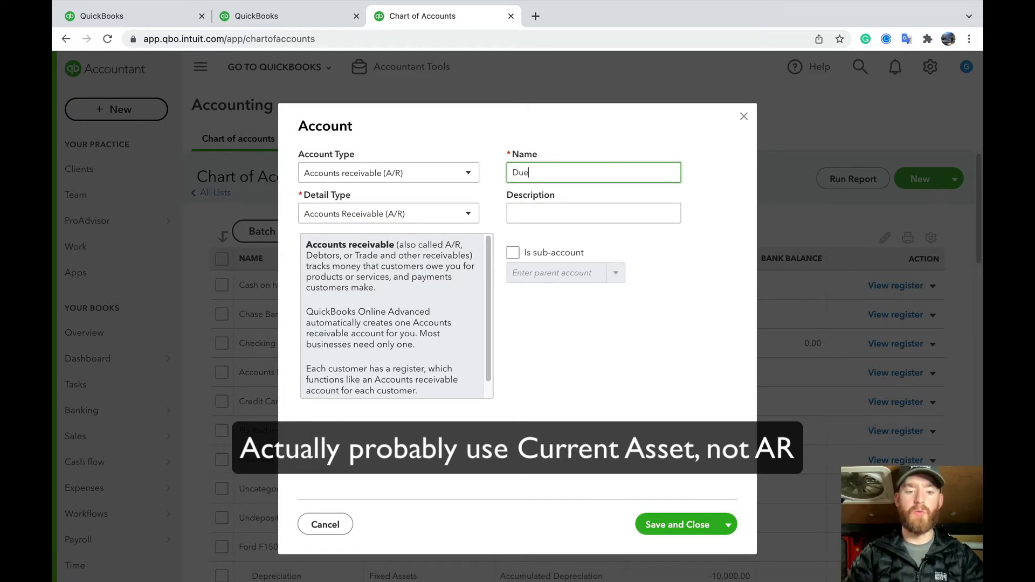
pyautogui.press('BackSpace')
pyautogui.press('BackSpace')
pyautogui.press('BackSpace')
pyautogui.write('Due From')
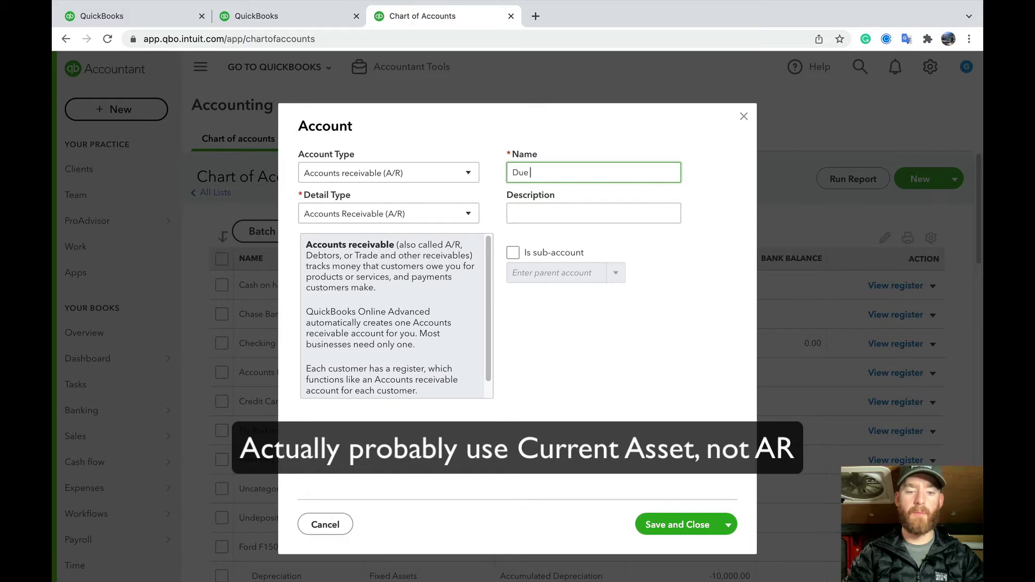
pyautogui.write(' Comp')
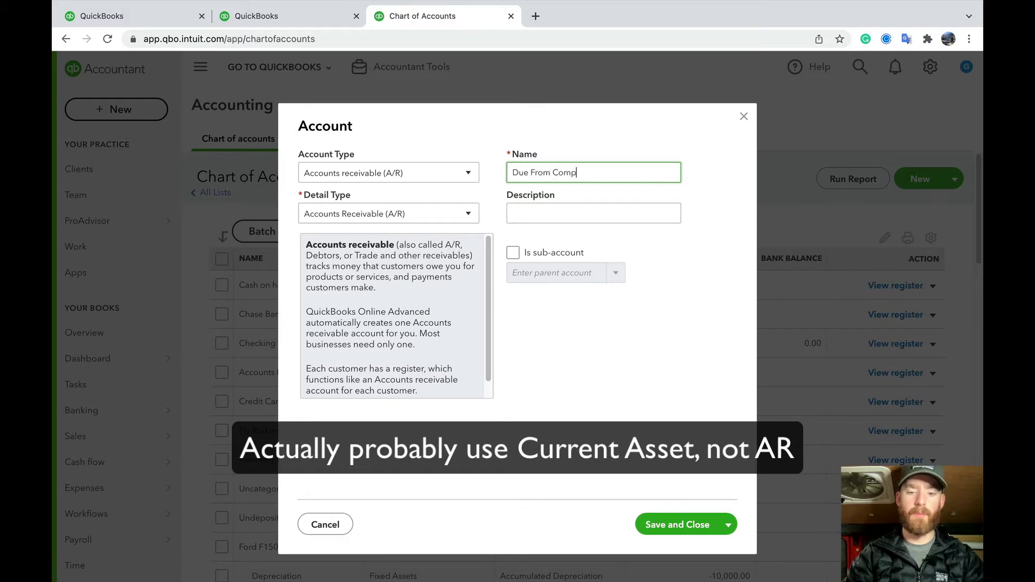
pyautogui.write('any B')
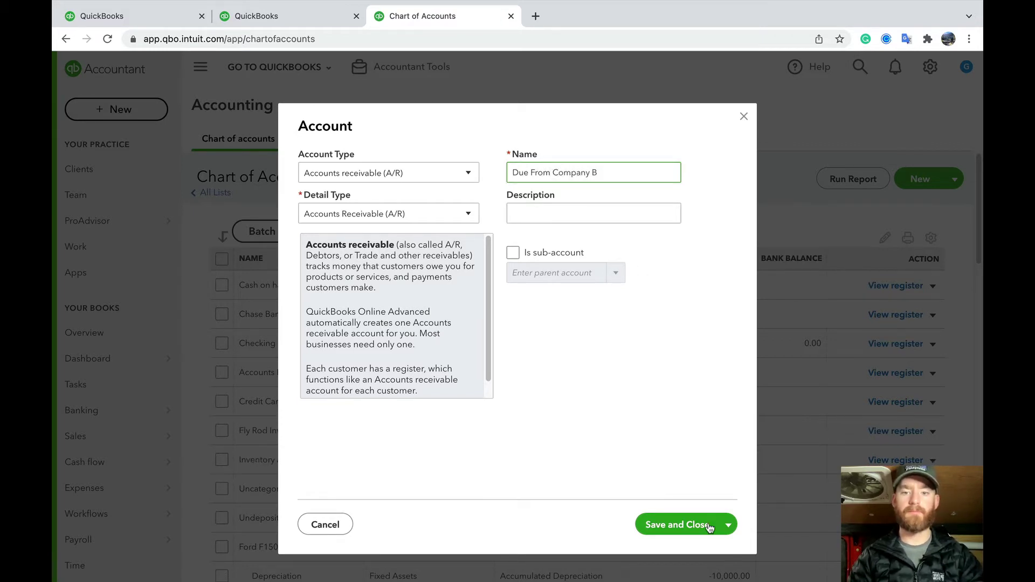
# - Save the receivable account and start another with account type Other Current Liabilities and detail type Loan Payable
pyautogui.click(727, 531)
pyautogui.click(684, 550)
pyautogui.click(420, 173)
pyautogui.scroll(-1, 393, 273)
pyautogui.click(389, 315)
pyautogui.click(385, 220)
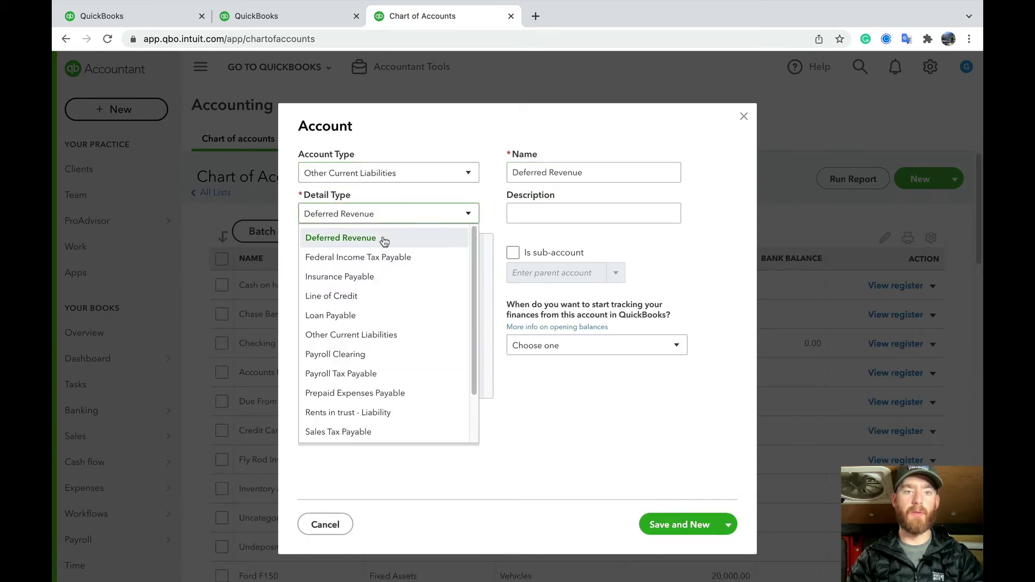
pyautogui.click(374, 312)
# - Name the liability account "Due to Company B", save it and close the account form
pyautogui.tripleClick(537, 173)
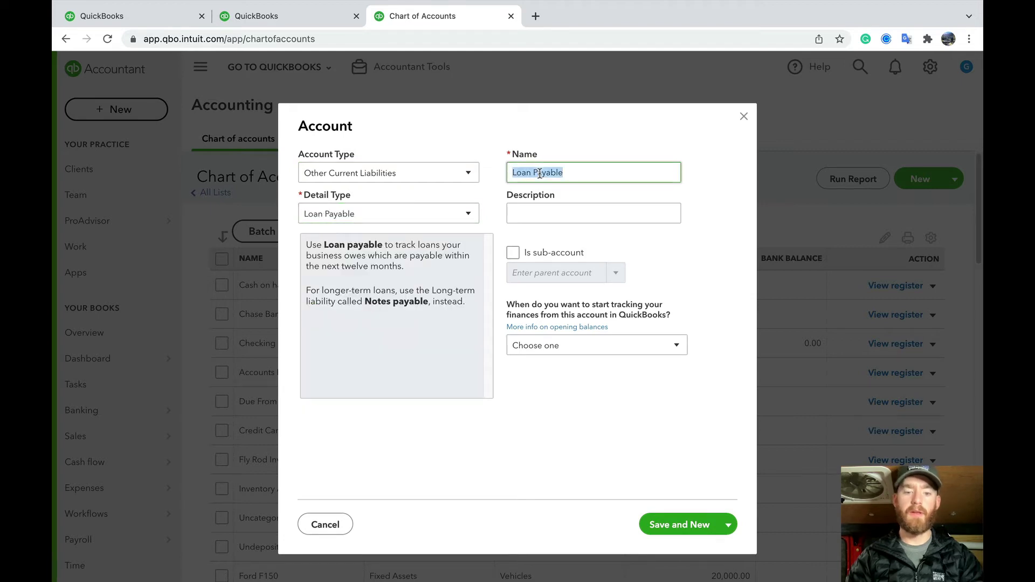
pyautogui.write('Due')
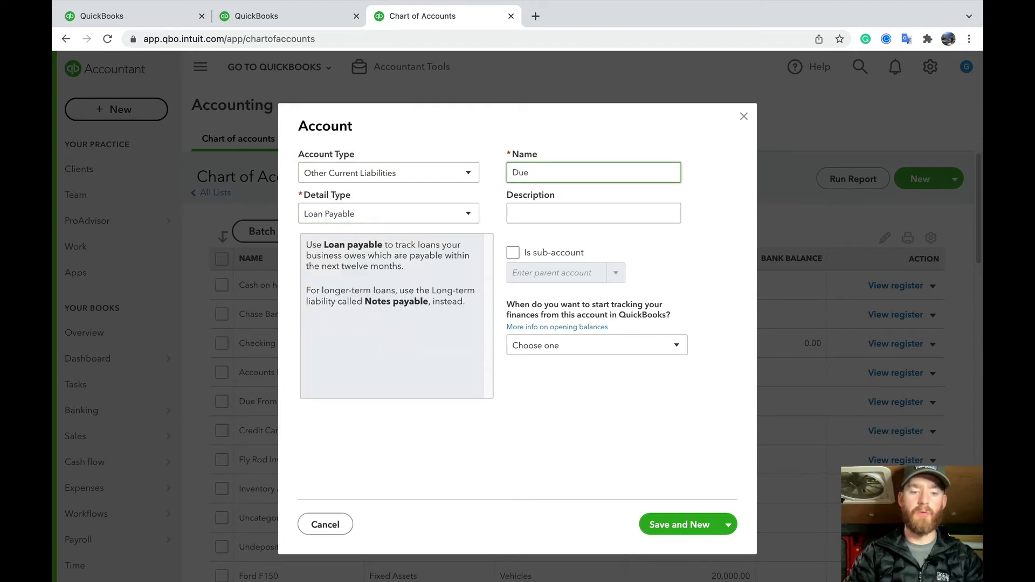
pyautogui.write(' to Compnay')
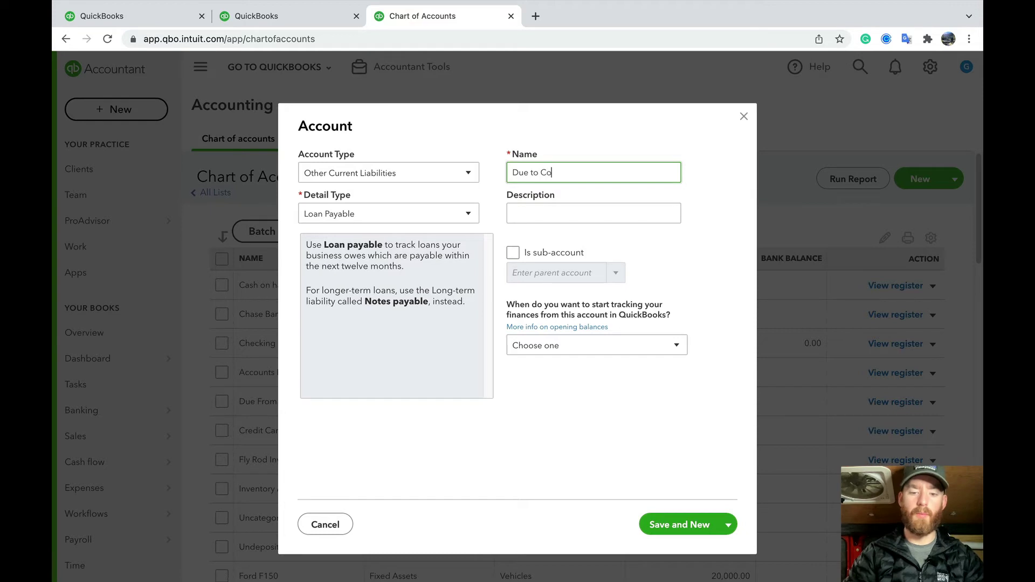
pyautogui.press('BackSpace')
pyautogui.press('BackSpace')
pyautogui.press('BackSpace')
pyautogui.write('any B')
pyautogui.click(729, 524)
pyautogui.click(675, 548)
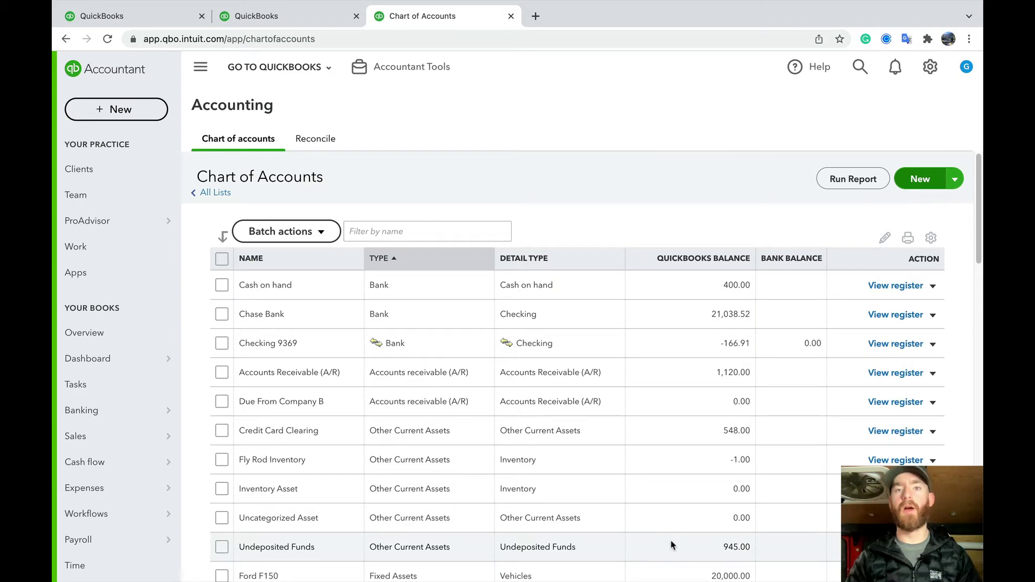
# - Switch to the Intercompany Transactions workbook in Excel and review the Step 1 debit and credit accounts on Company A's side
pyautogui.press('super+Tab')
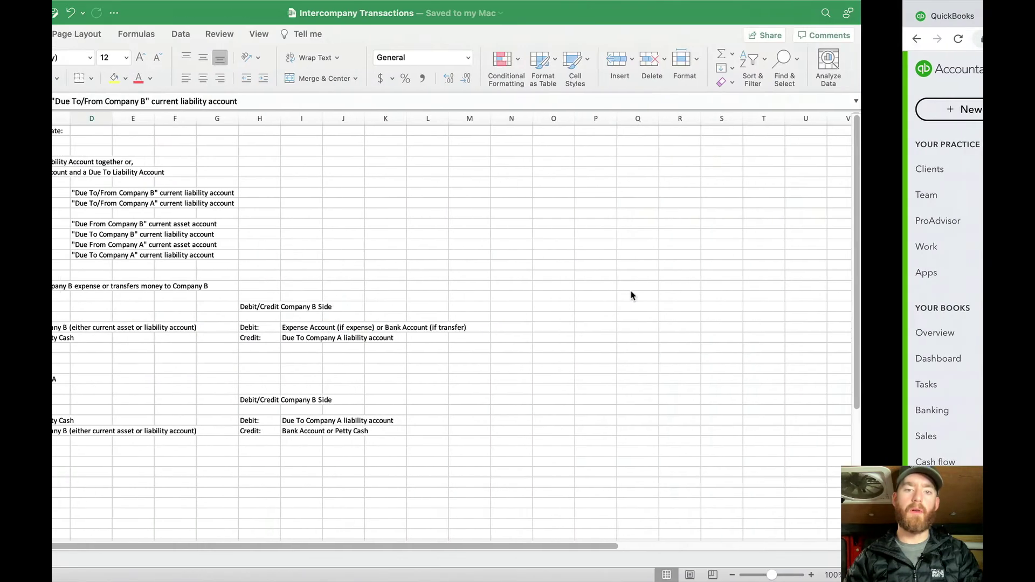
pyautogui.click(214, 366)
pyautogui.scroll(-3, 214, 364)
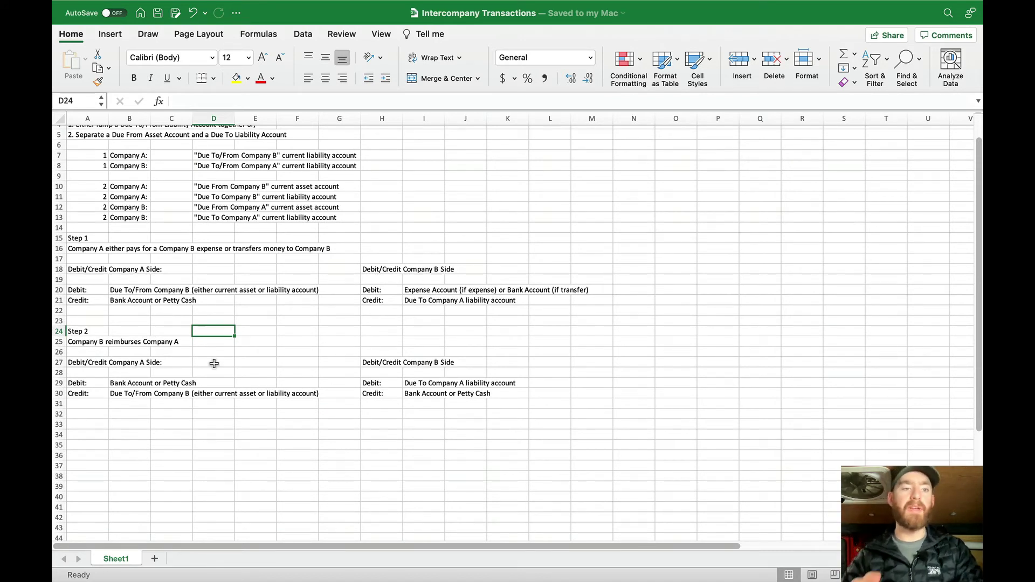
pyautogui.scroll(-2, 214, 364)
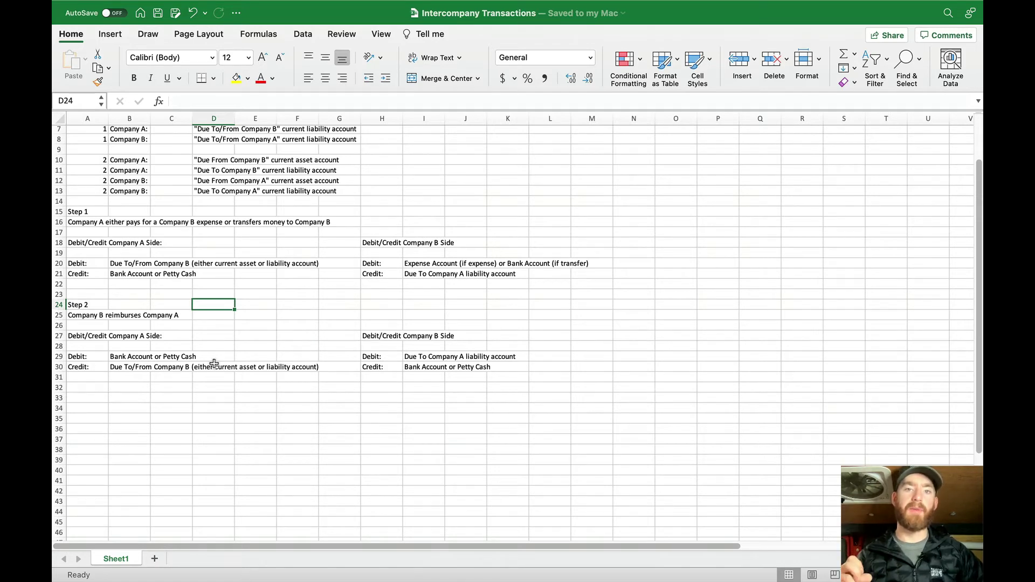
pyautogui.click(86, 222)
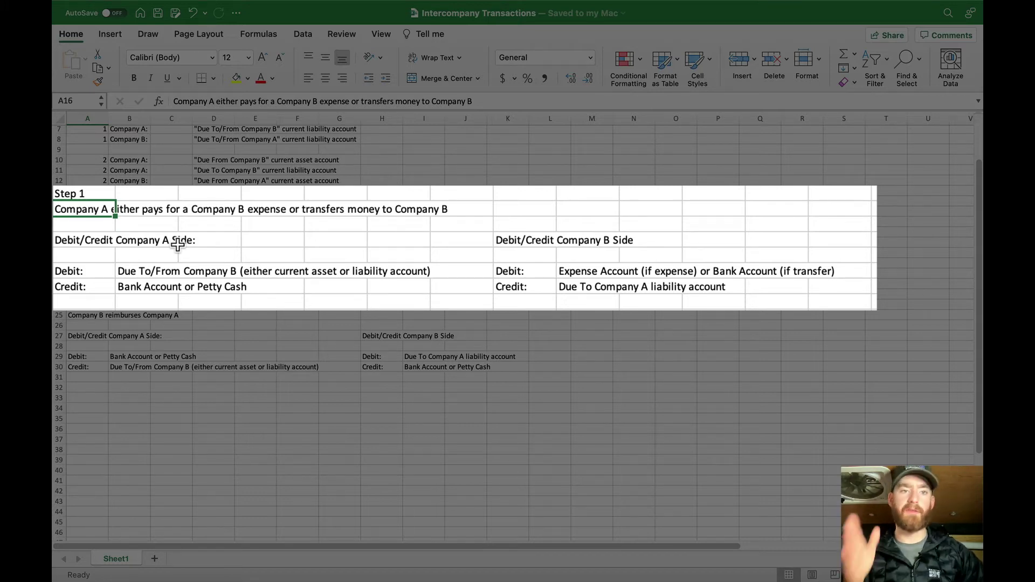
pyautogui.scroll(-1, 162, 270)
pyautogui.click(130, 306)
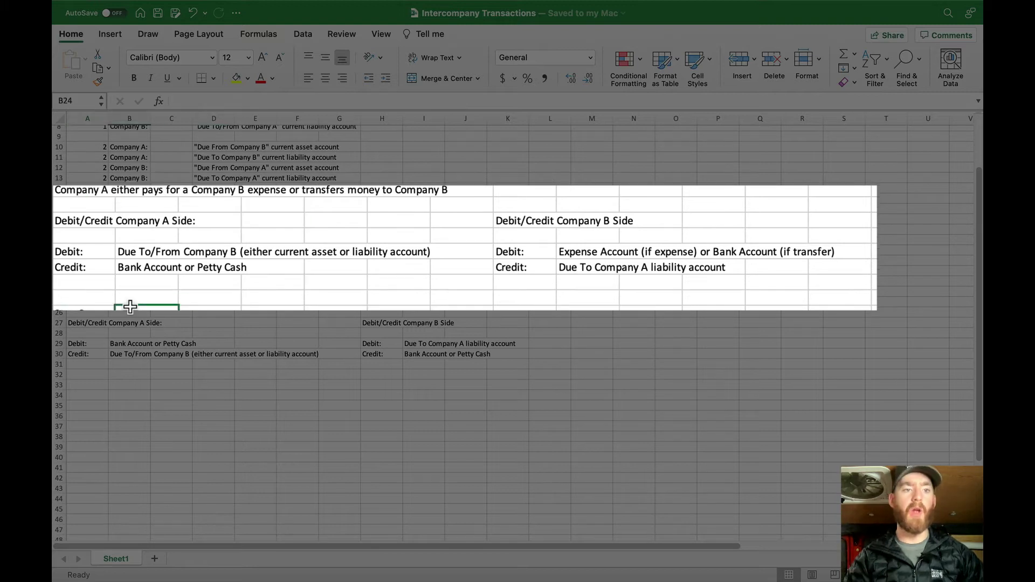
pyautogui.click(138, 252)
pyautogui.click(185, 227)
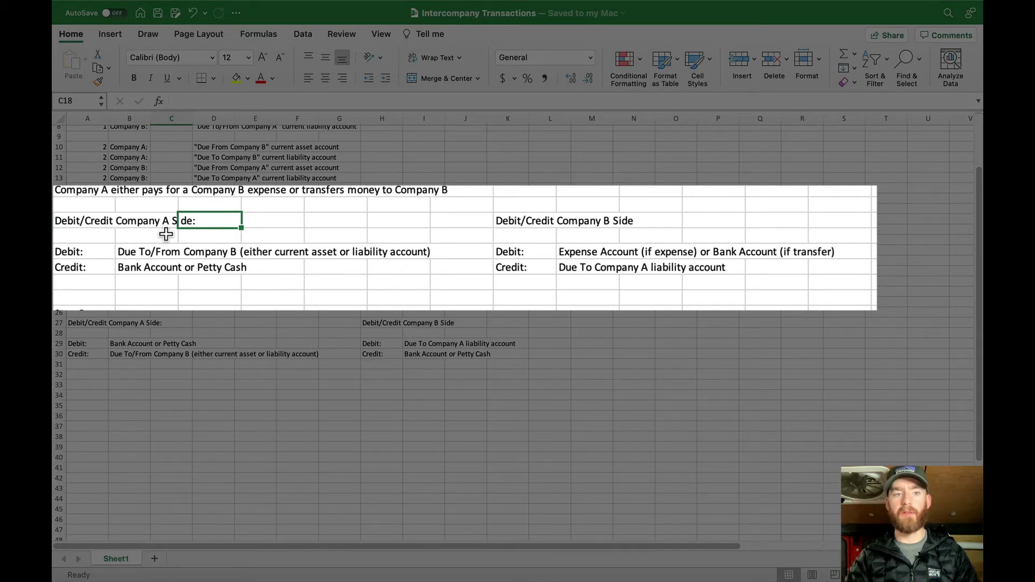
pyautogui.click(144, 247)
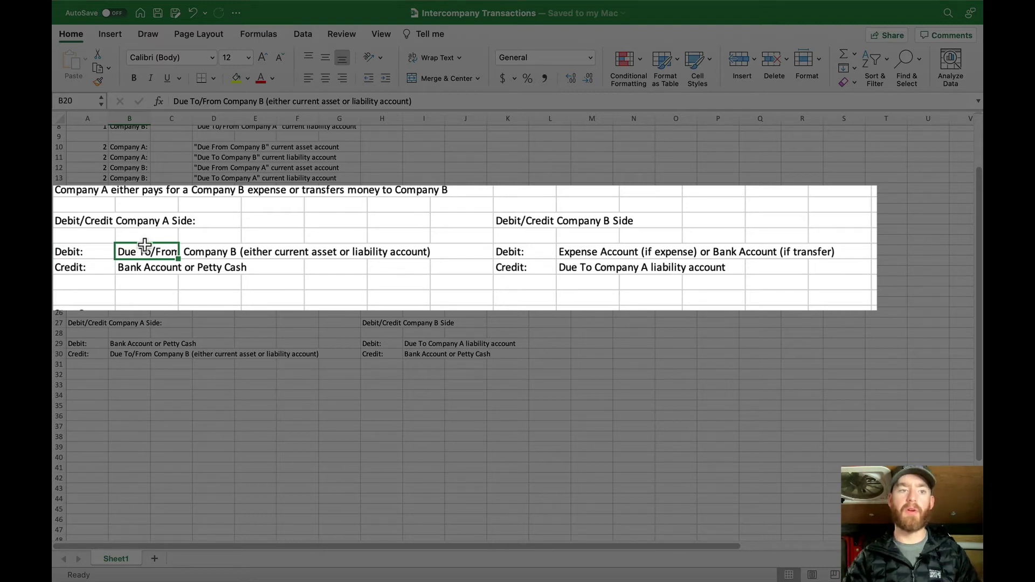
pyautogui.press('Down')
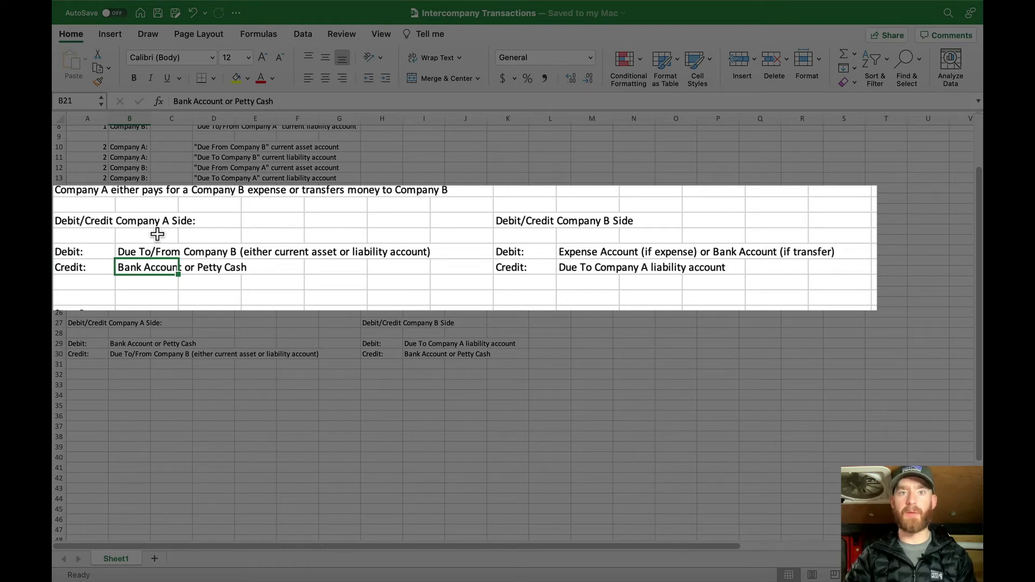
pyautogui.press('Up')
pyautogui.press('Up')
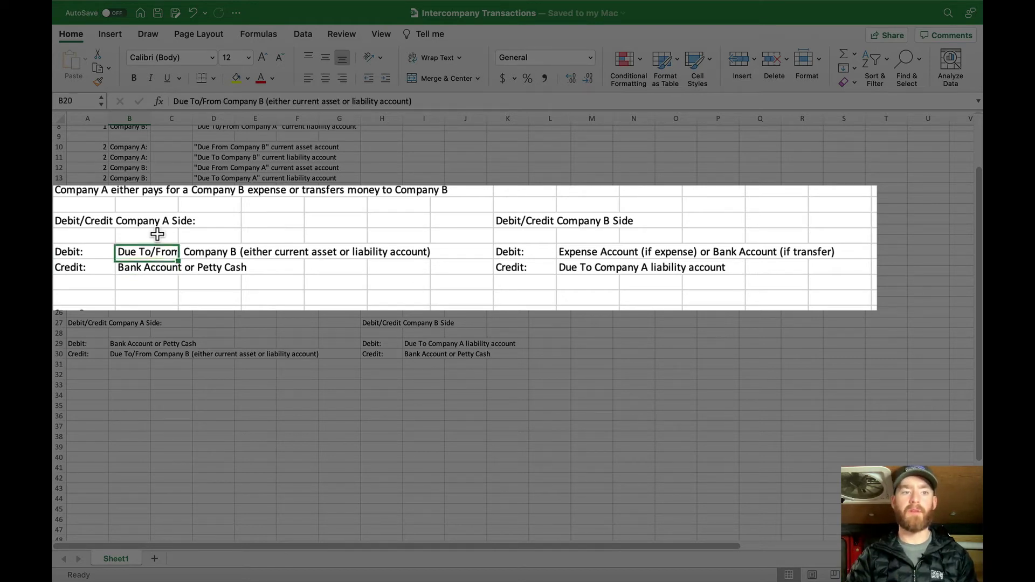
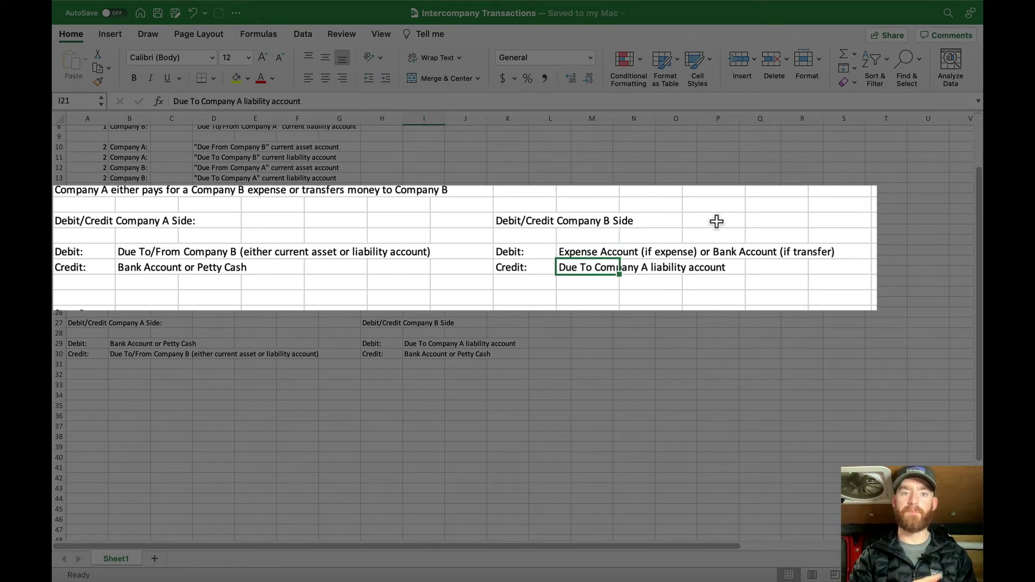
# - Compare Company A's Step 1 debit account with the debit and credit accounts on Company B's side
pyautogui.click(130, 280)
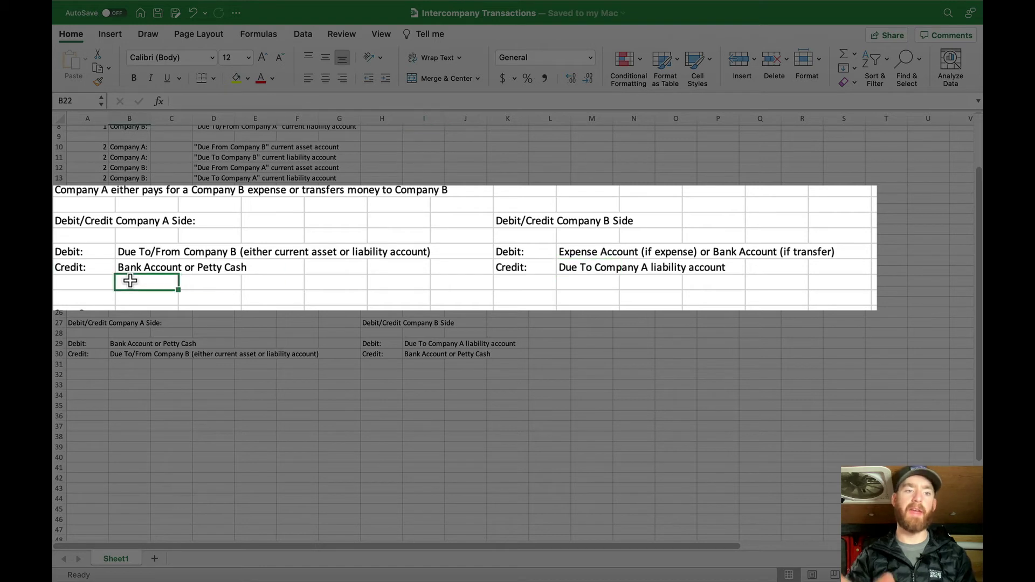
pyautogui.click(134, 253)
pyautogui.click(604, 267)
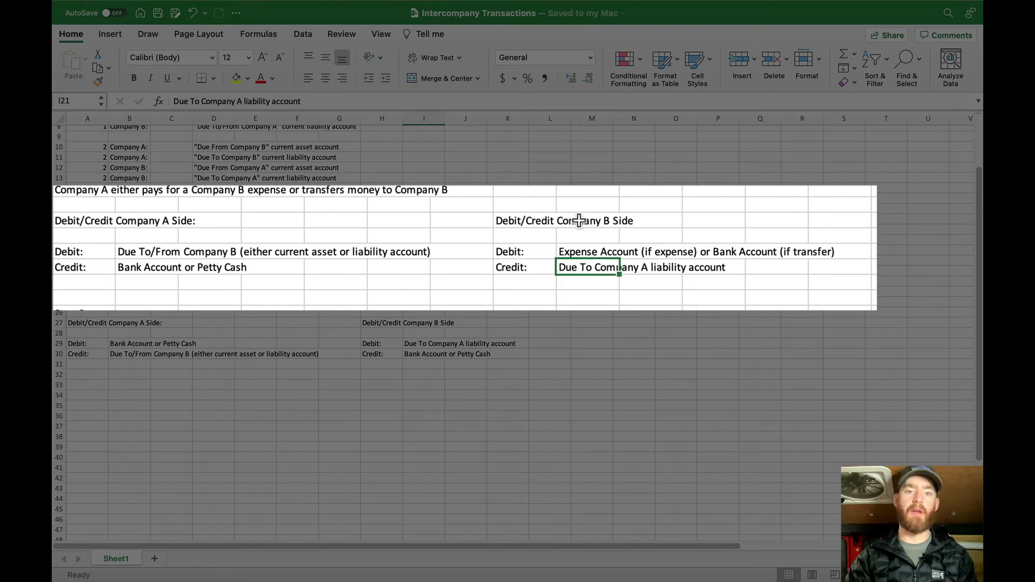
pyautogui.click(588, 251)
pyautogui.click(399, 307)
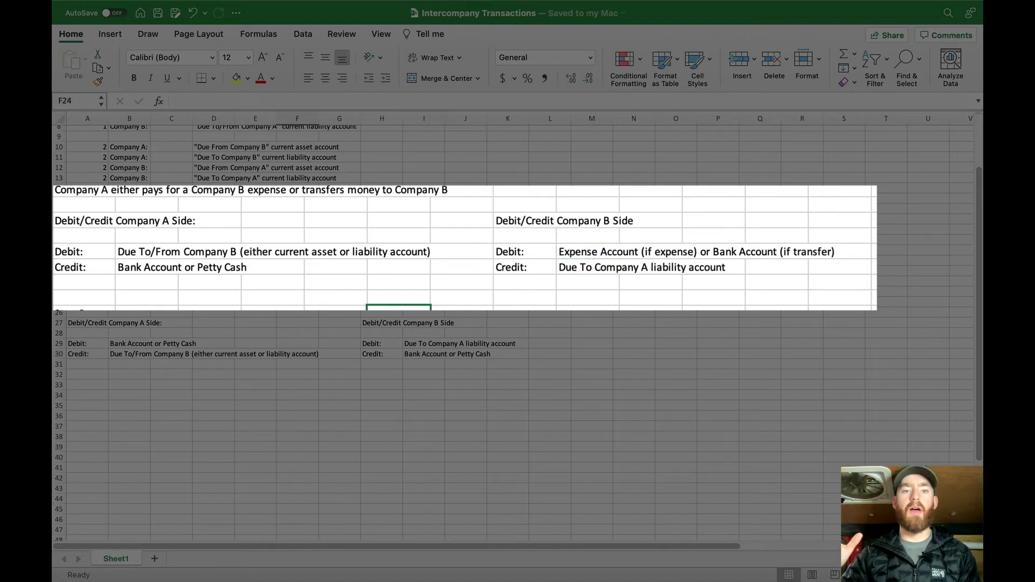
# - Examine the Step 2 reimbursement entries, covering the debit and credit accounts for both Company A and Company B
pyautogui.click(215, 310)
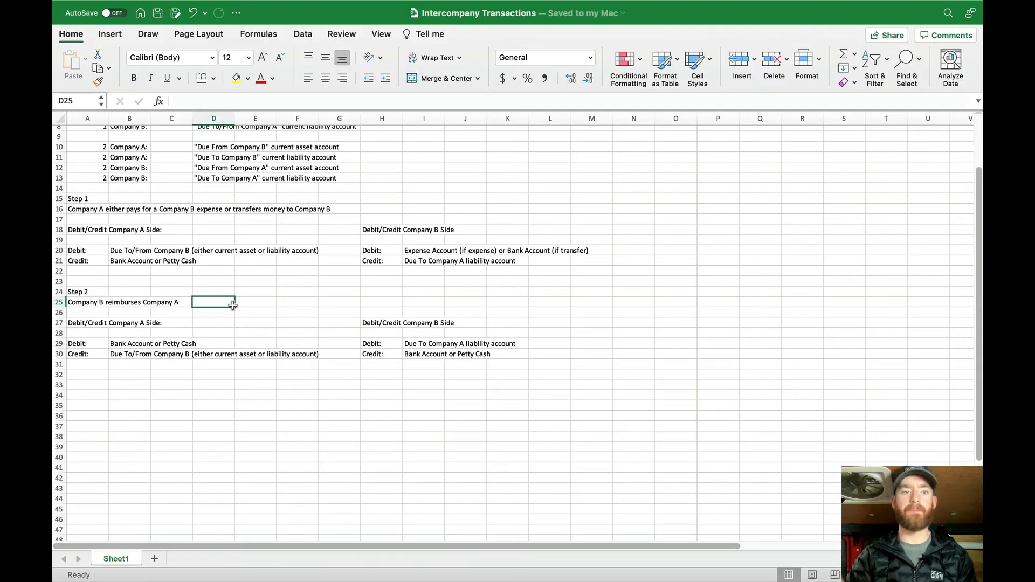
pyautogui.scroll(-2, 253, 318)
pyautogui.click(146, 374)
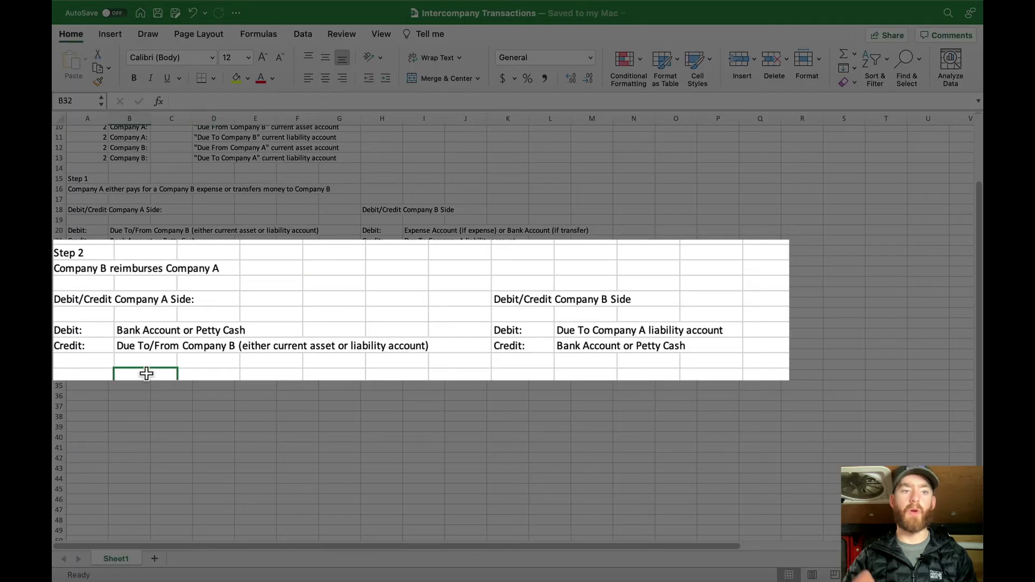
pyautogui.click(139, 331)
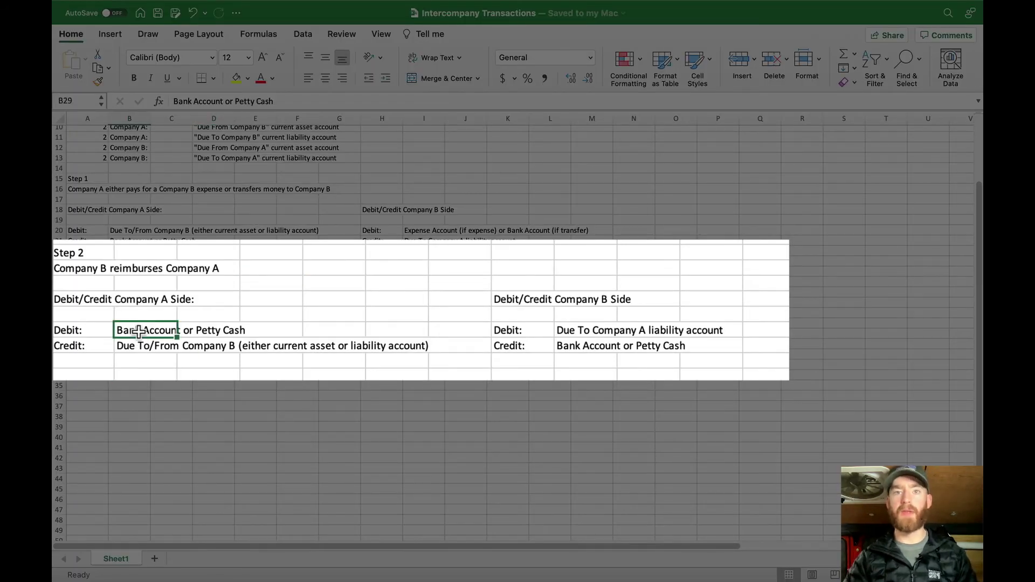
pyautogui.click(321, 292)
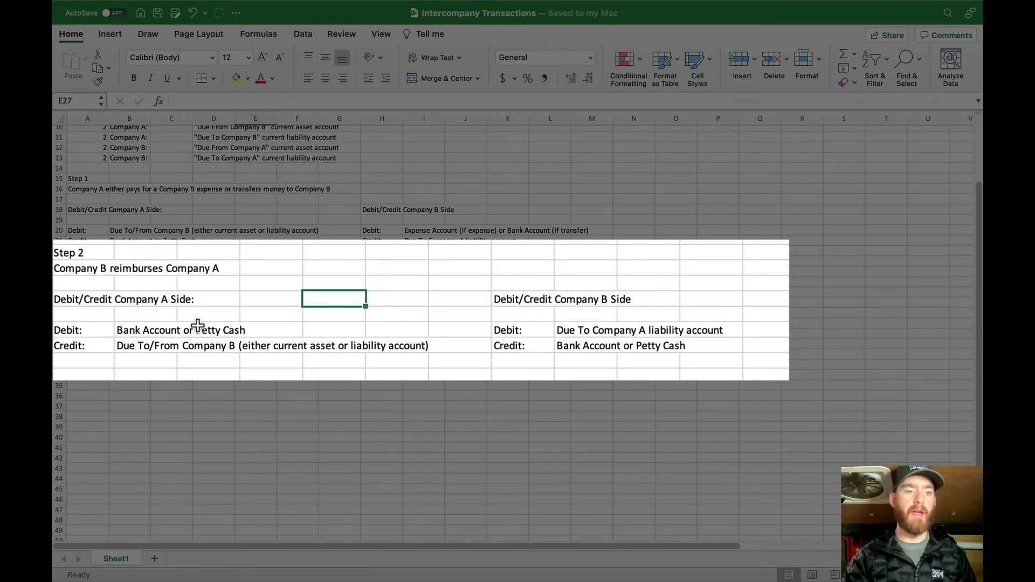
pyautogui.click(151, 367)
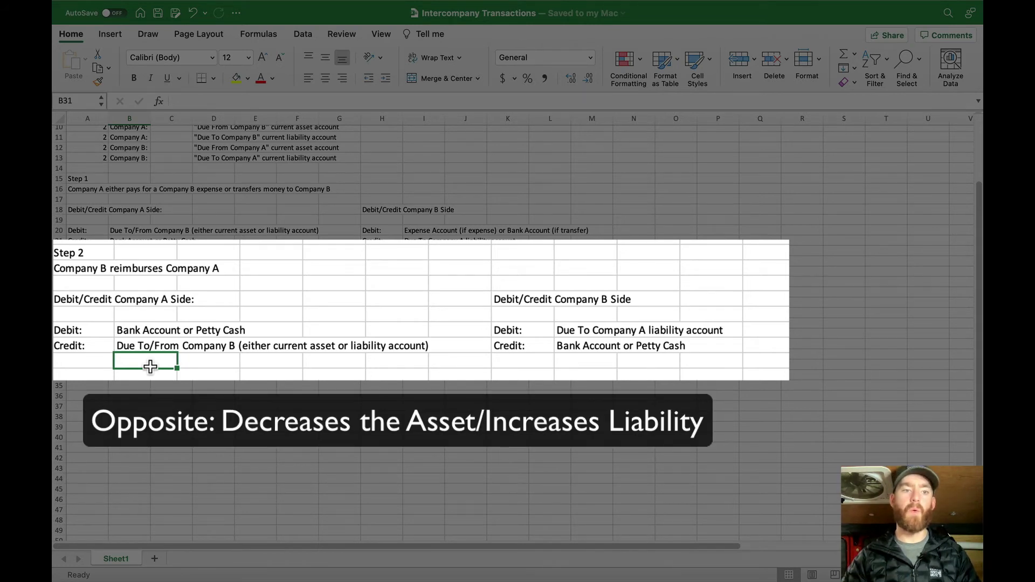
pyautogui.click(730, 300)
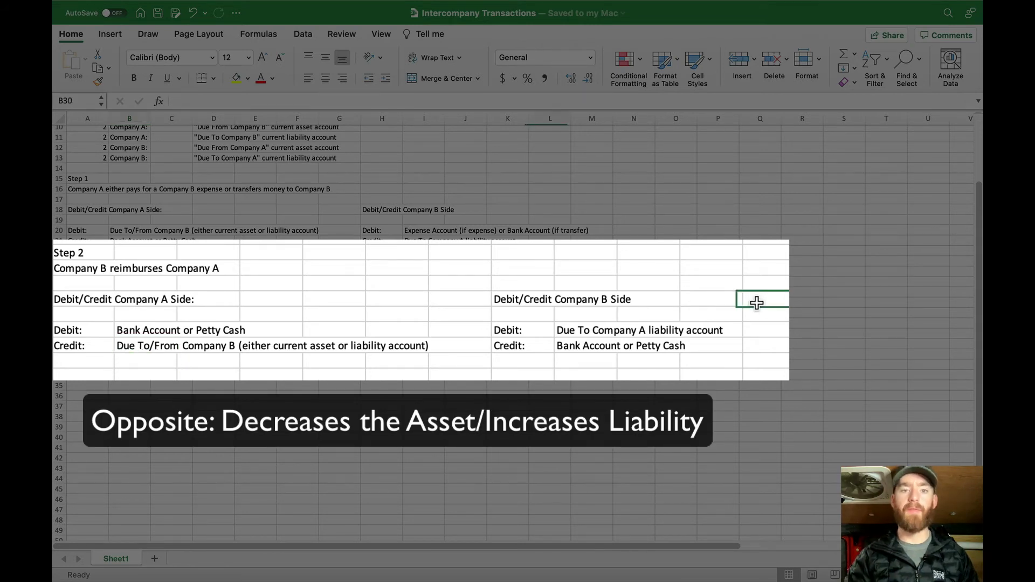
pyautogui.click(756, 302)
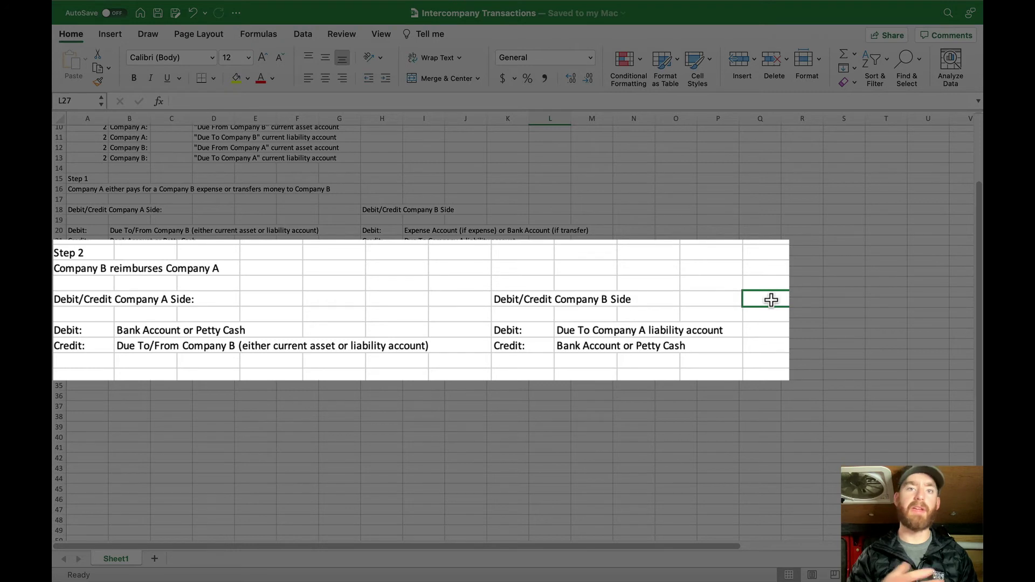
pyautogui.click(585, 374)
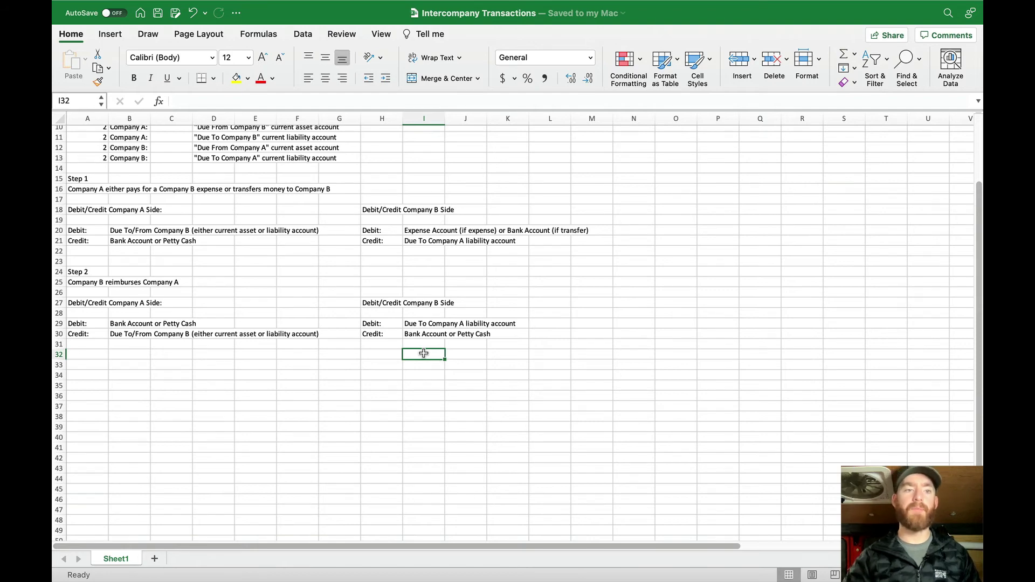
pyautogui.scroll(5, 424, 354)
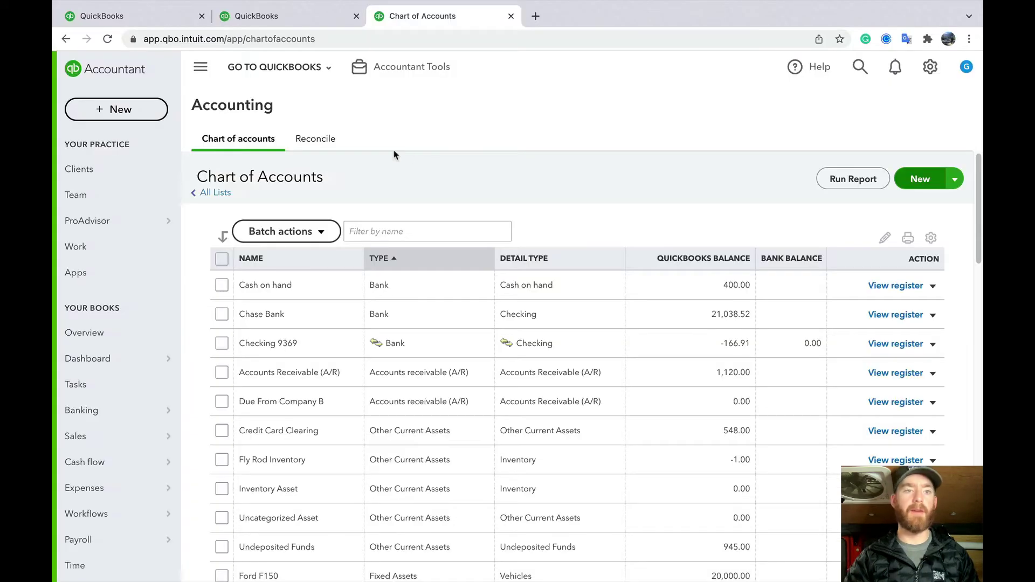
# - Start a new journal entry in QuickBooks, then check Company A's Step 1 debit account in the Excel sheet
pyautogui.click(143, 110)
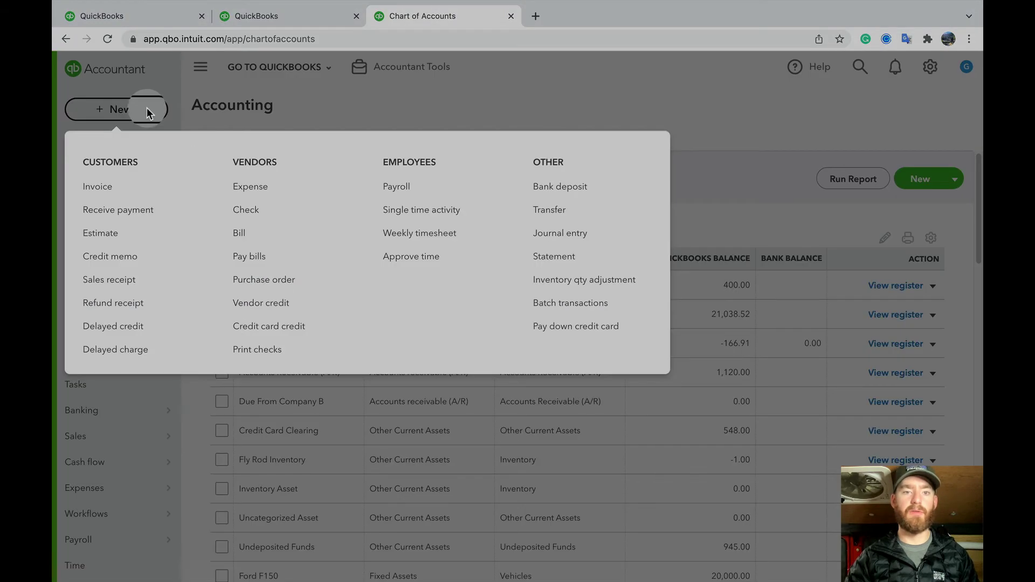
pyautogui.click(561, 243)
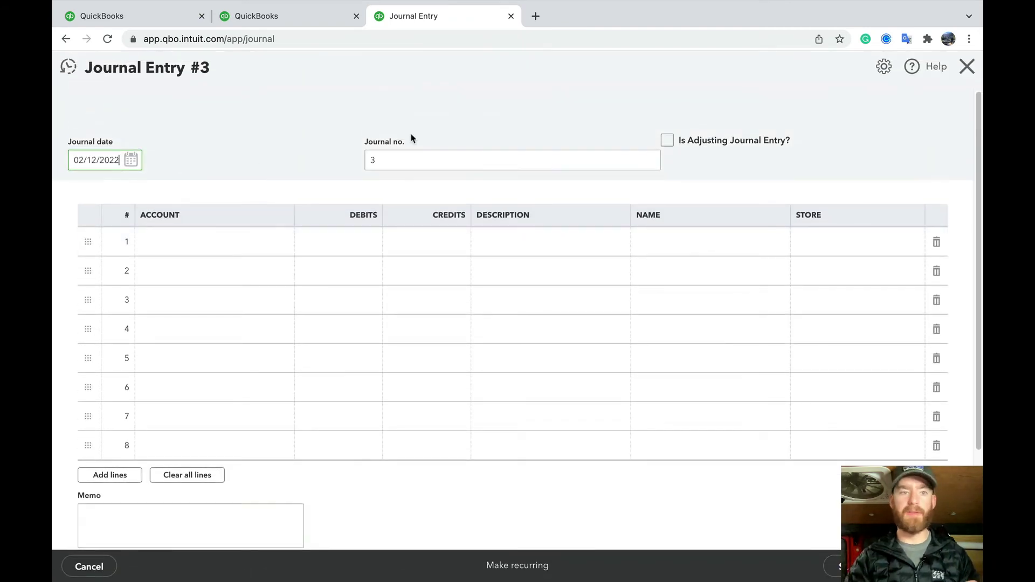
pyautogui.press('super+Tab')
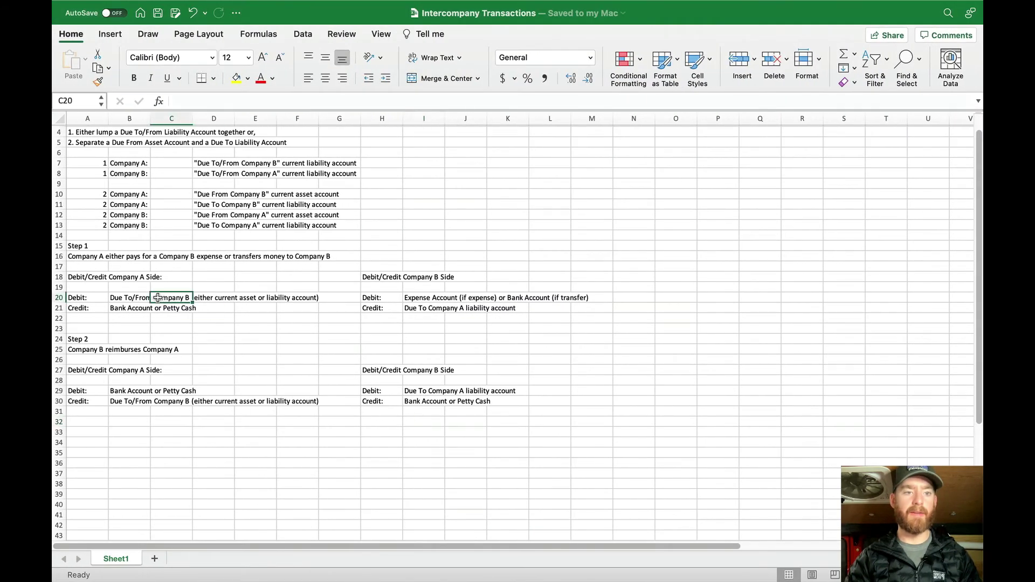
pyautogui.scroll(-2, 121, 284)
pyautogui.click(121, 284)
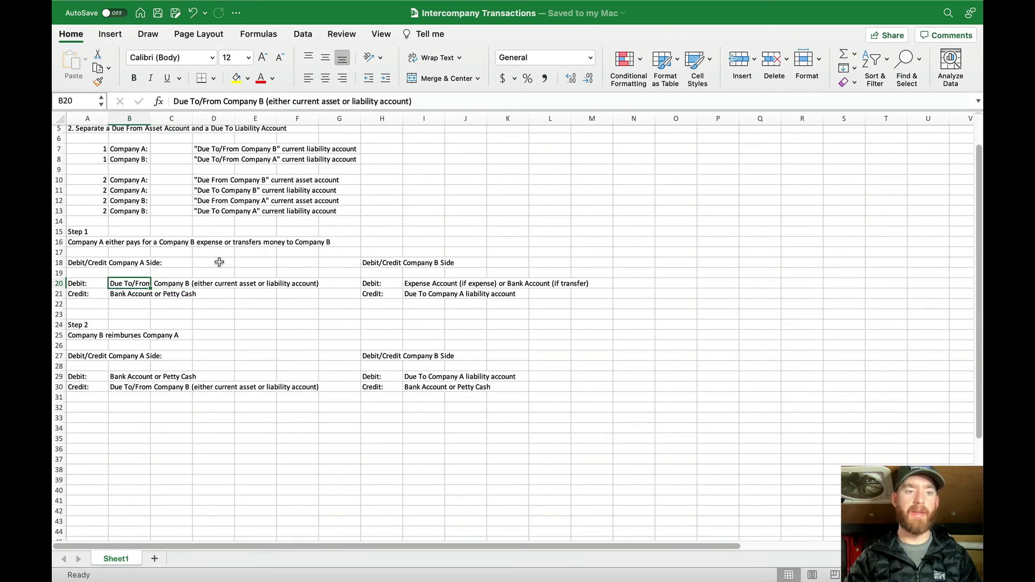
# - Switch back to the QuickBooks journal entry and set the line 1 account to Due To/From Company B
pyautogui.press('super+Tab')
pyautogui.click(197, 240)
pyautogui.write('due')
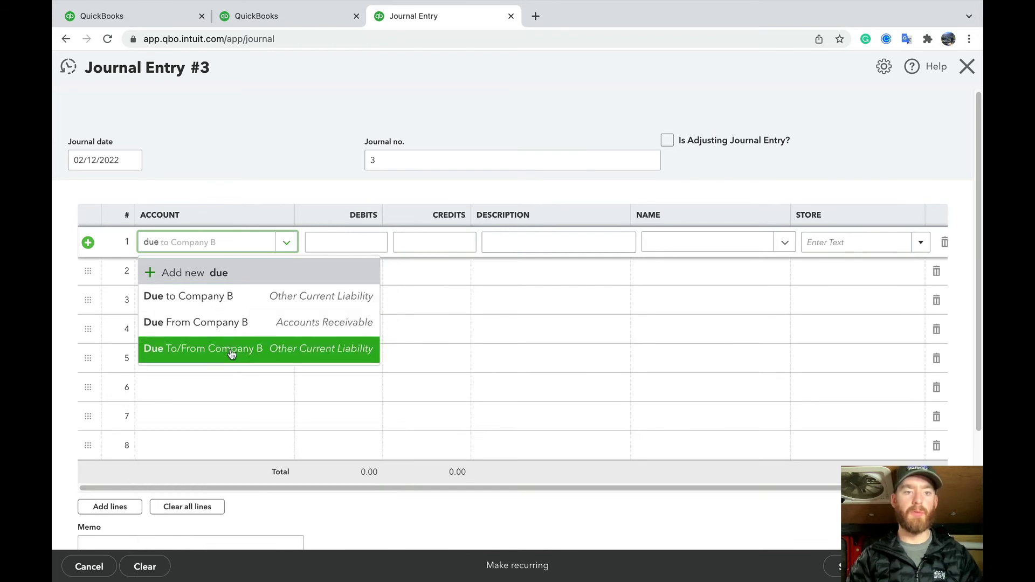
pyautogui.click(231, 348)
pyautogui.click(222, 282)
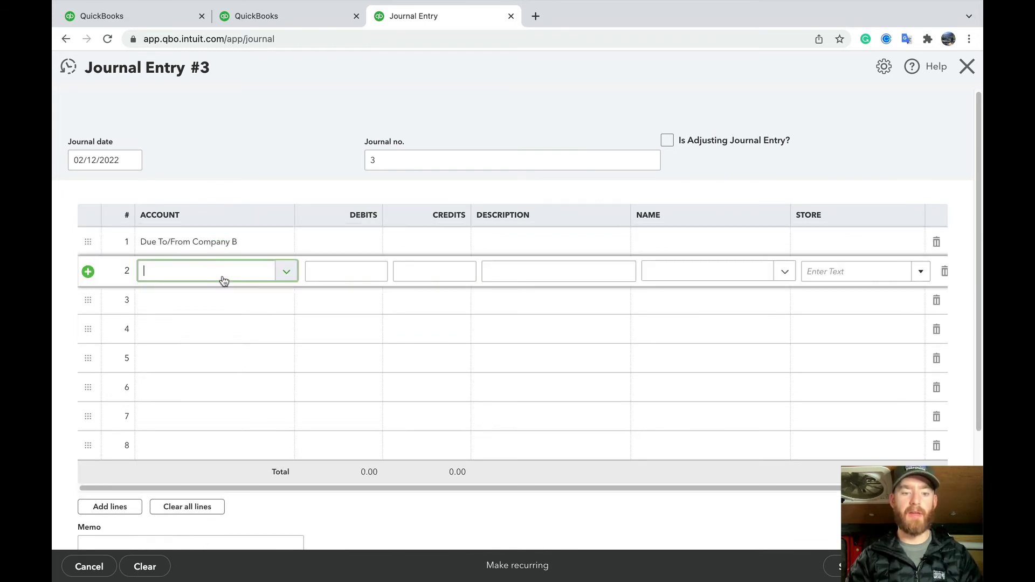
pyautogui.write('cash')
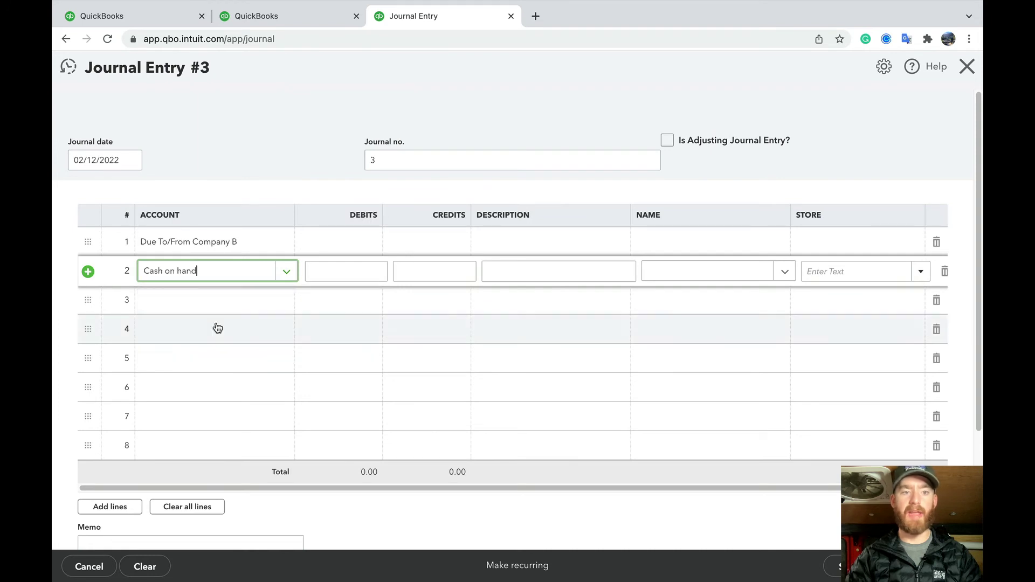
pyautogui.click(216, 326)
# - Debit Due To/From Company B 1.00 on line 1, credit Chase Bank 1.00 on line 2, and leave the journal entry without saving
pyautogui.click(220, 277)
pyautogui.write('bank')
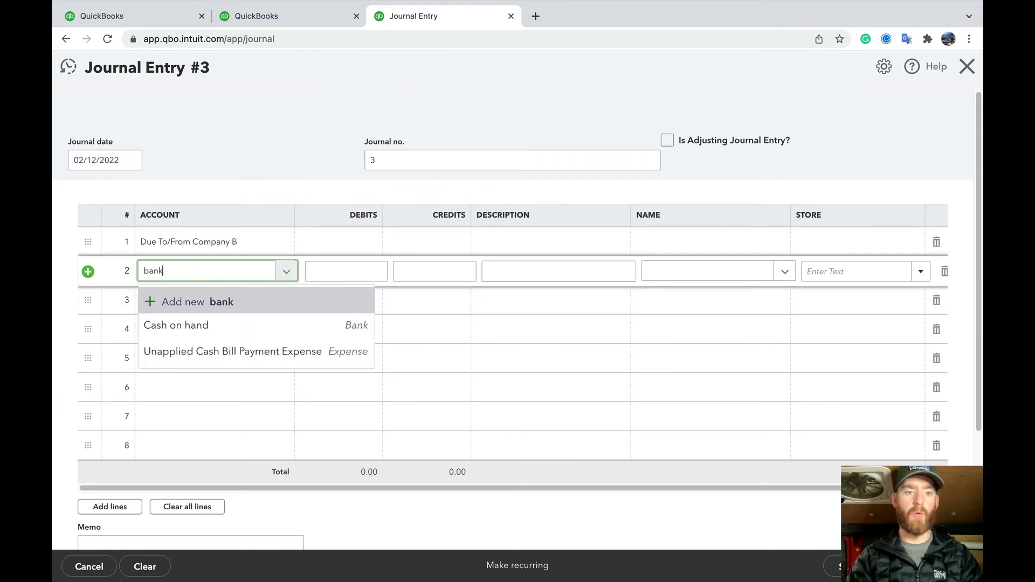
pyautogui.click(172, 378)
pyautogui.click(422, 269)
pyautogui.write('1')
pyautogui.click(359, 242)
pyautogui.write('1')
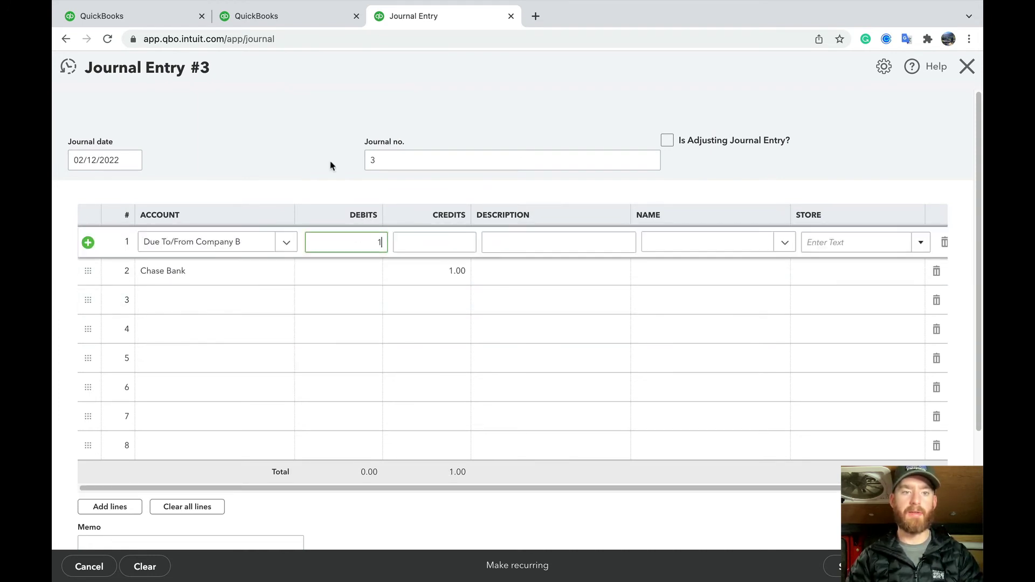
pyautogui.click(301, 140)
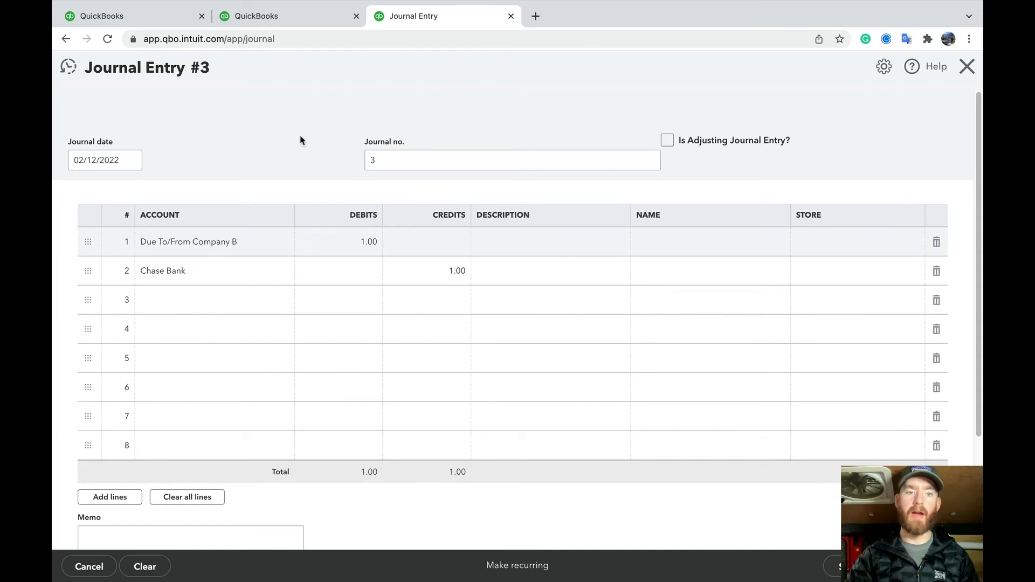
pyautogui.click(966, 68)
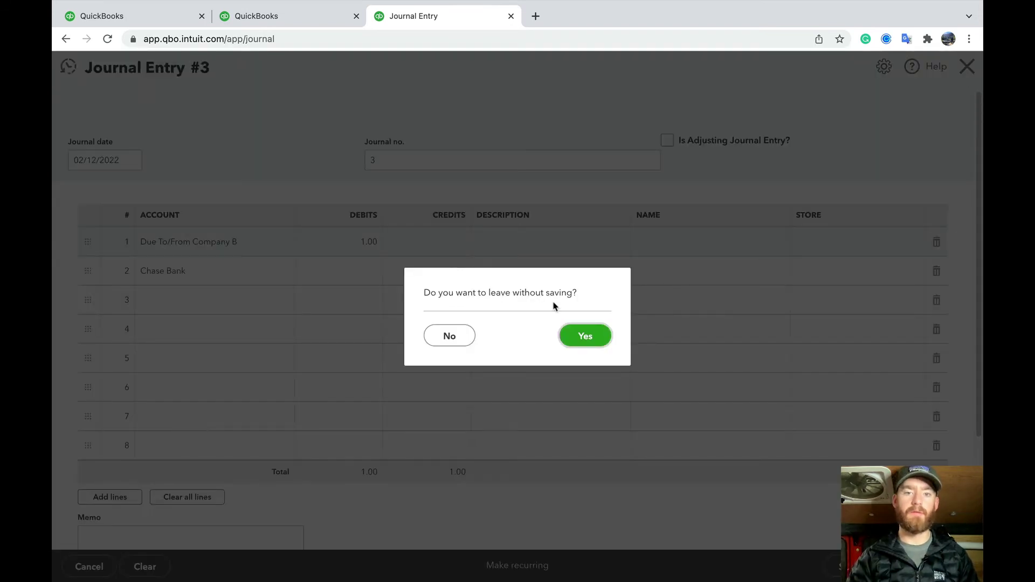
pyautogui.click(585, 336)
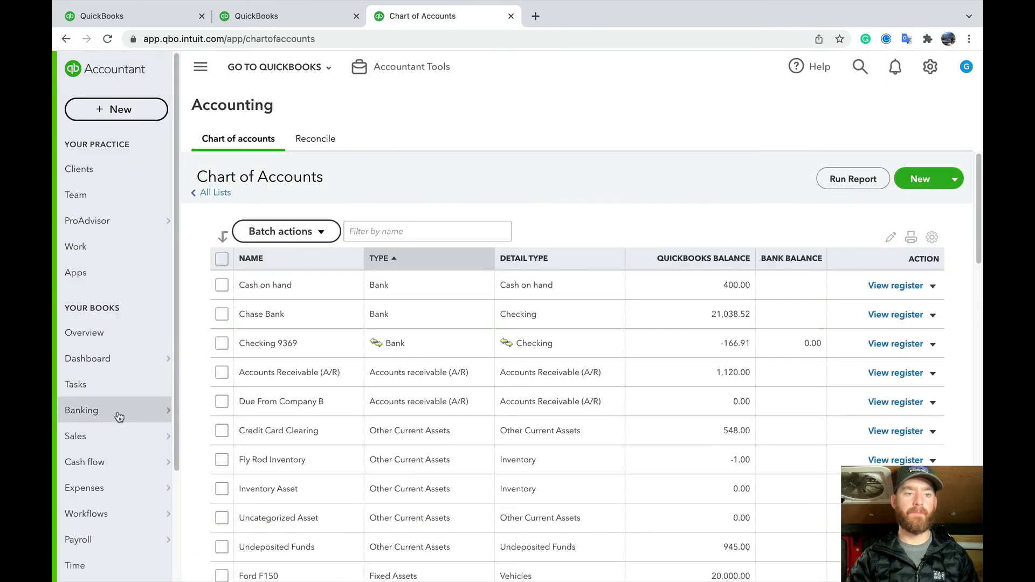
# - Open the bank transactions, view the credit card feed, and return to the checking account's transactions for review
pyautogui.moveTo(162, 413)
pyautogui.click(200, 410)
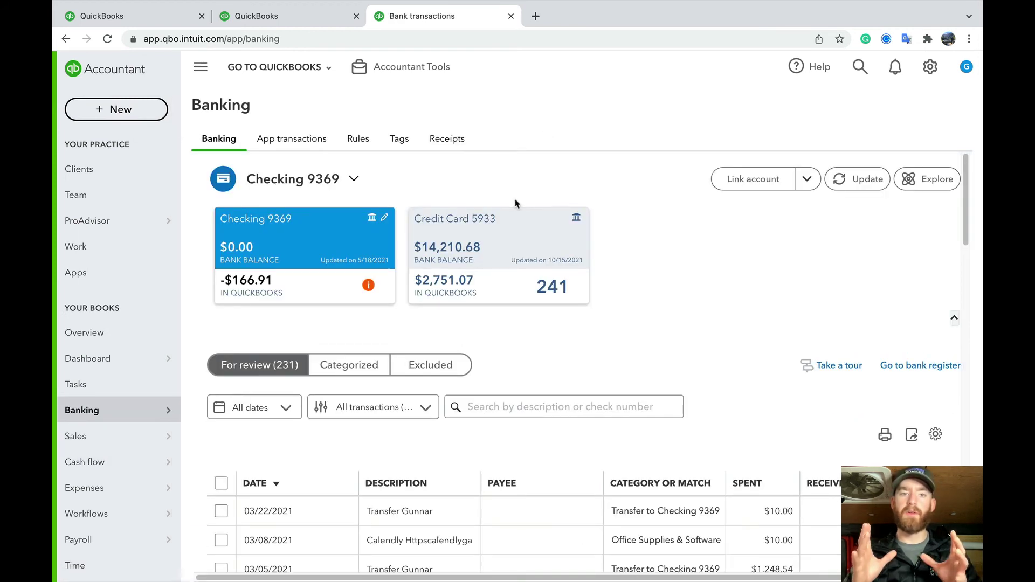
pyautogui.click(531, 284)
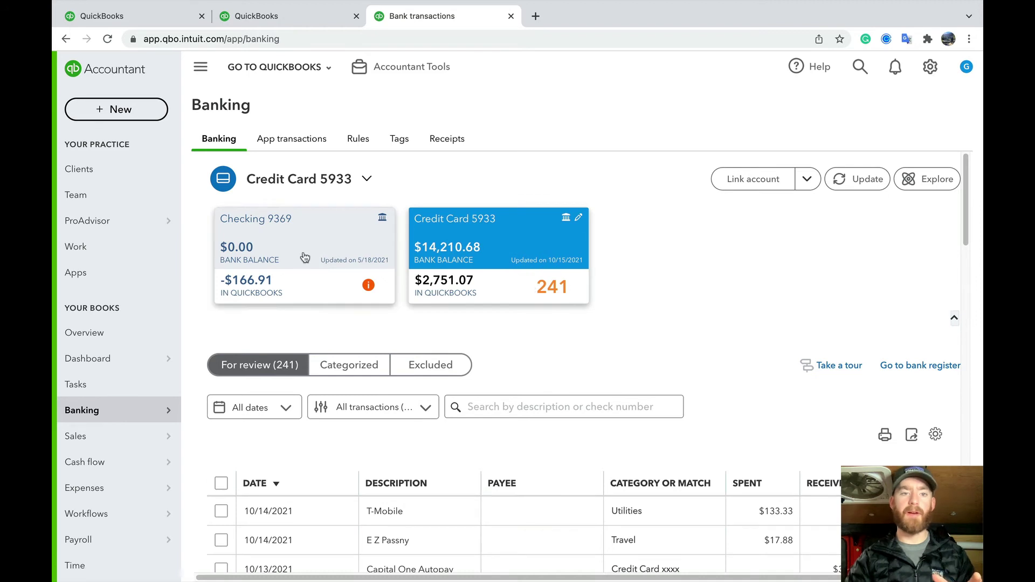
pyautogui.click(303, 252)
pyautogui.scroll(-4, 304, 252)
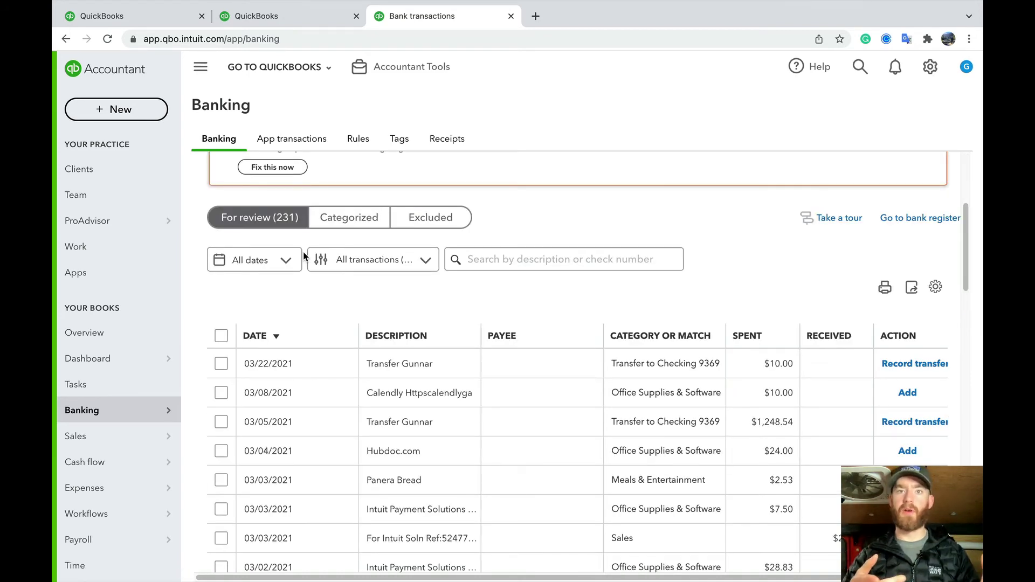
pyautogui.scroll(-2, 302, 254)
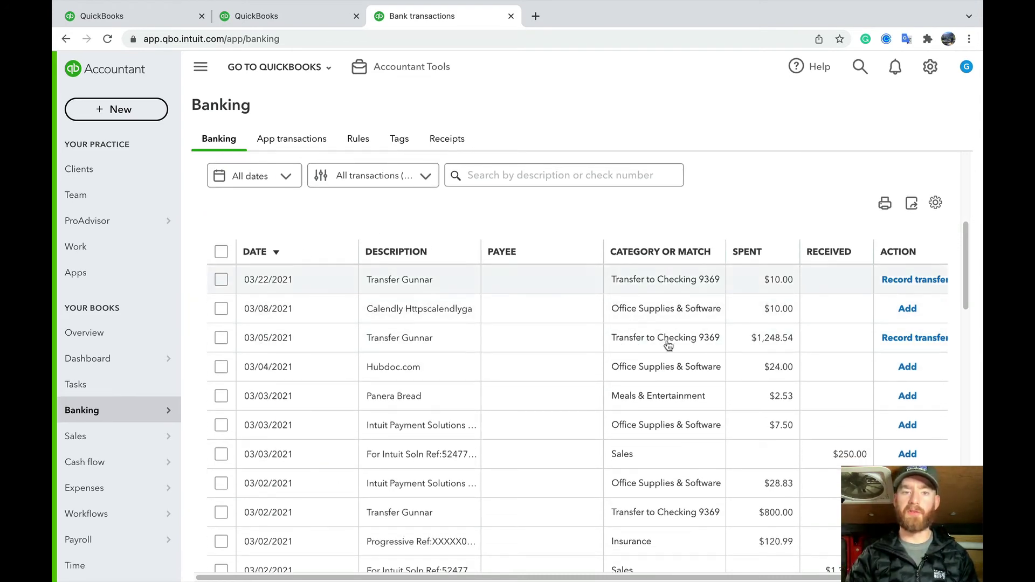
# - Switch the 03/22/2021 $10.00 transfer to Categorize and set its category to Due To/From Company B
pyautogui.click(512, 278)
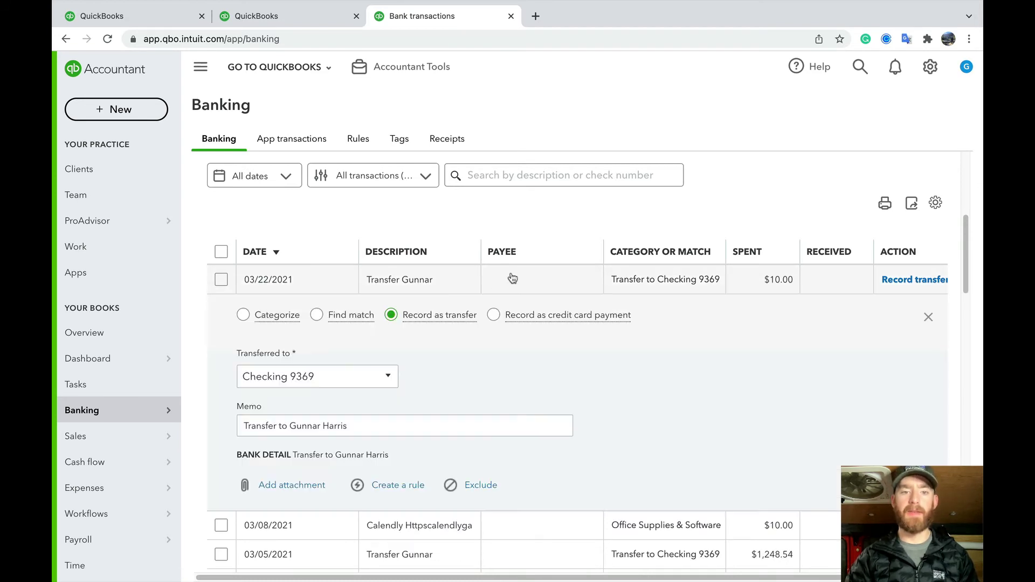
pyautogui.click(244, 316)
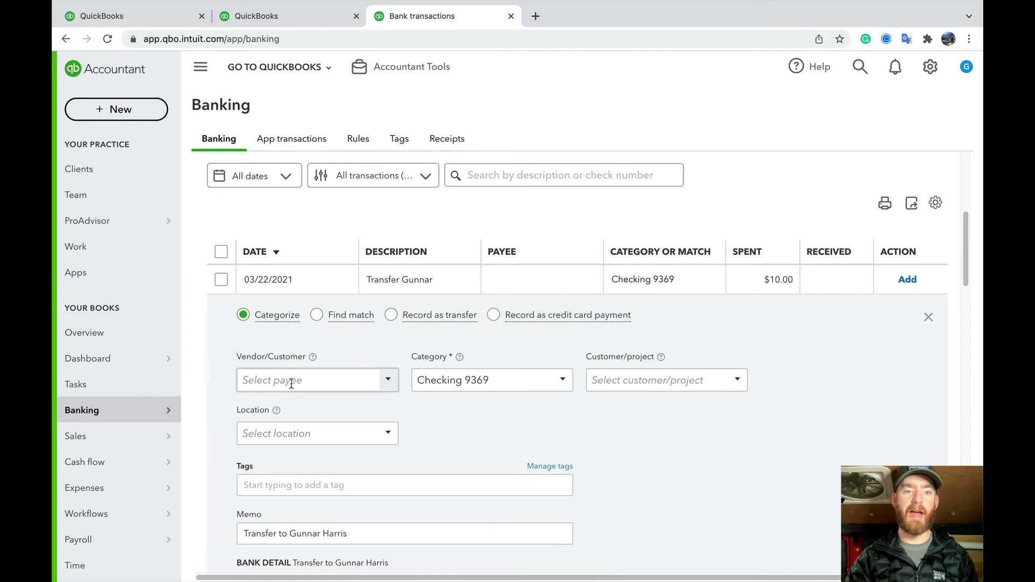
pyautogui.scroll(-2, 378, 367)
pyautogui.click(479, 338)
pyautogui.write('due')
pyautogui.click(488, 423)
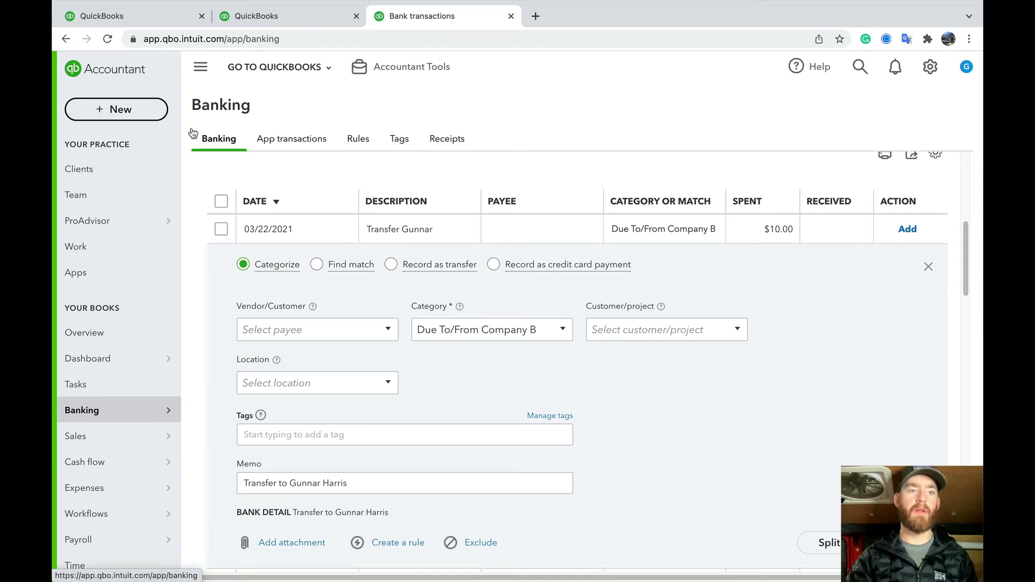
# - Draft a new transfer from Chase Bank to the Company B due account, and leave it without saving
pyautogui.click(148, 118)
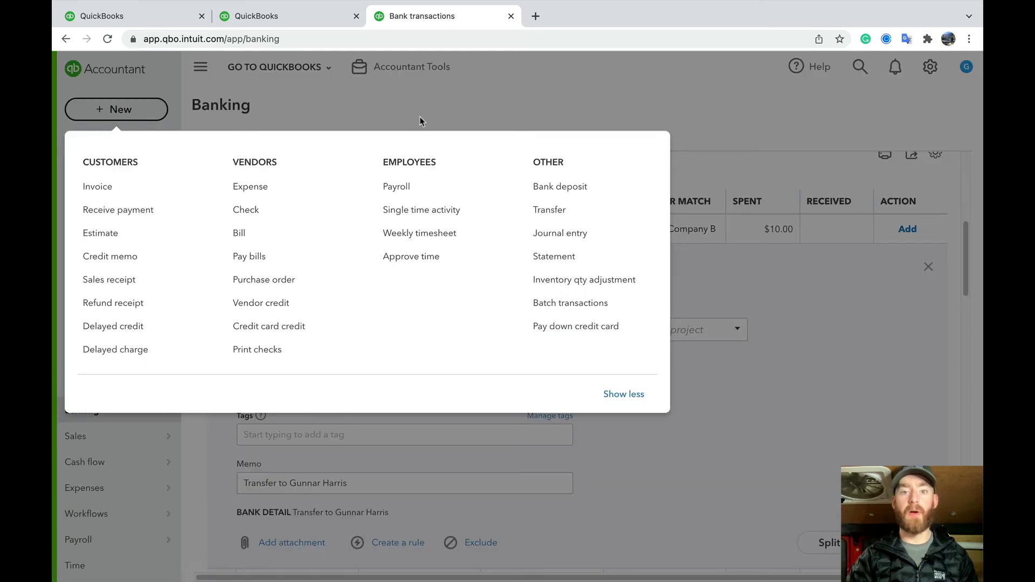
pyautogui.click(562, 218)
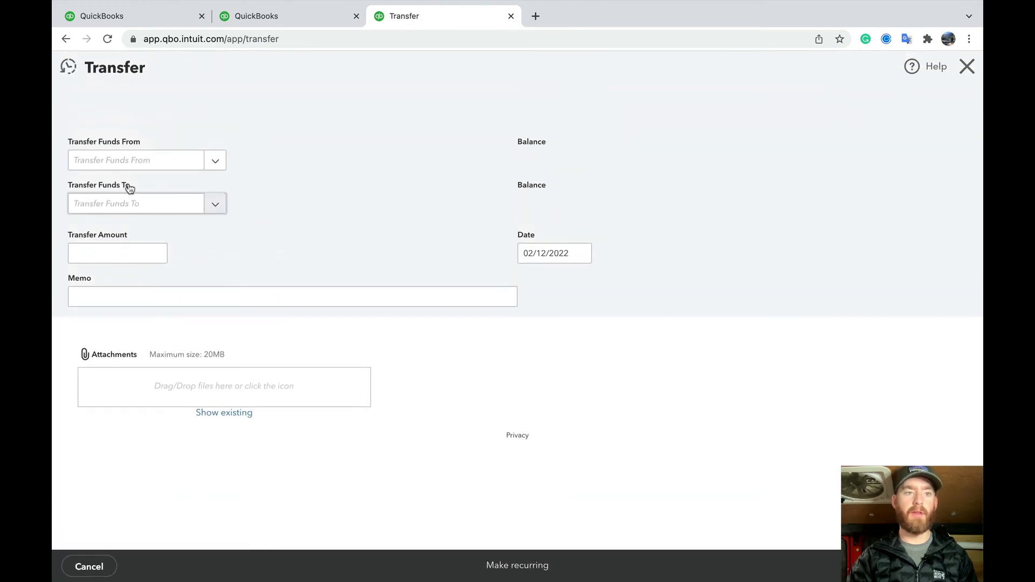
pyautogui.click(132, 163)
pyautogui.write('chas')
pyautogui.click(147, 212)
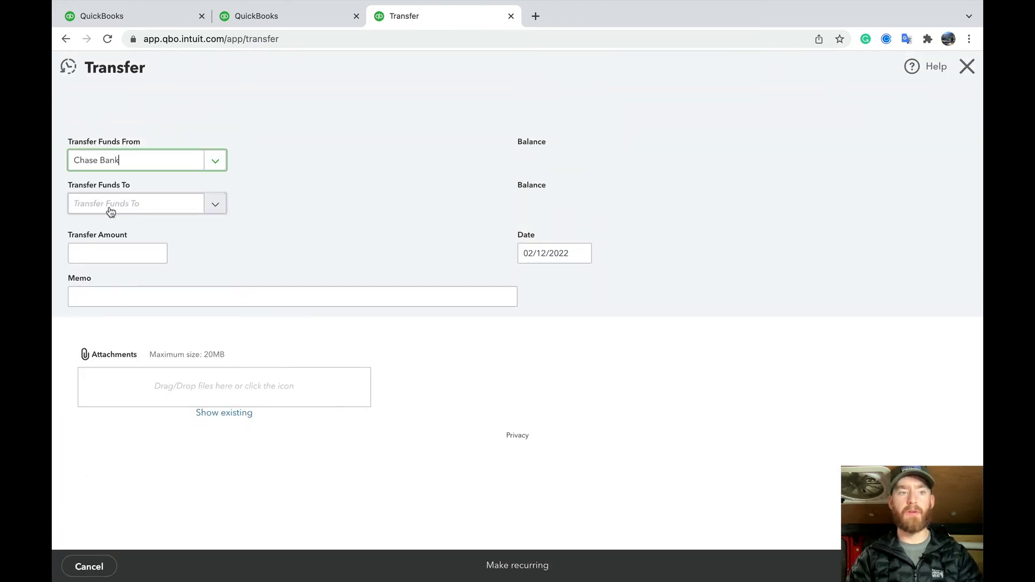
pyautogui.click(144, 207)
pyautogui.write('due')
pyautogui.click(162, 284)
pyautogui.hotkey('shift', 'Tab')
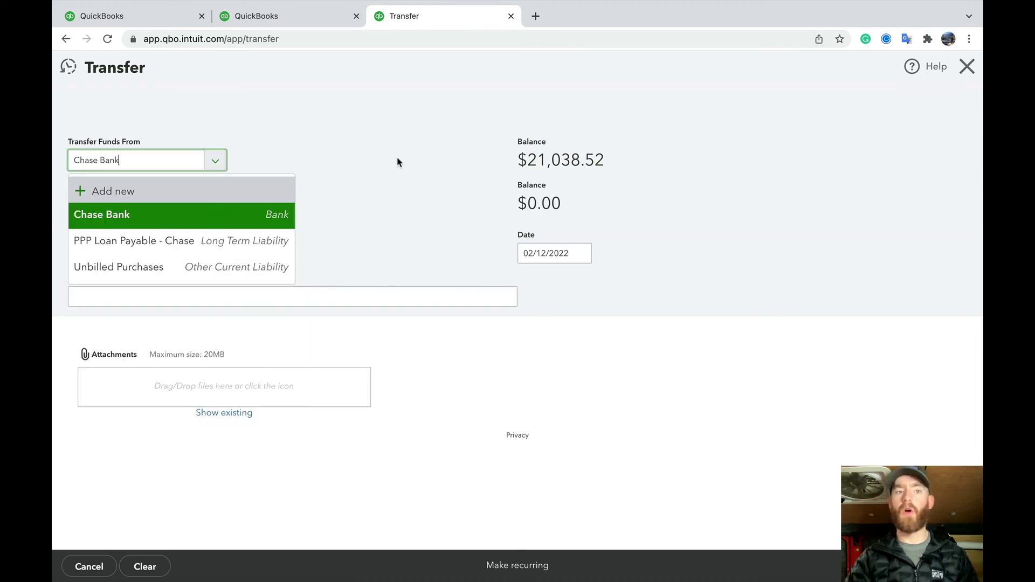
pyautogui.click(968, 69)
pyautogui.click(587, 340)
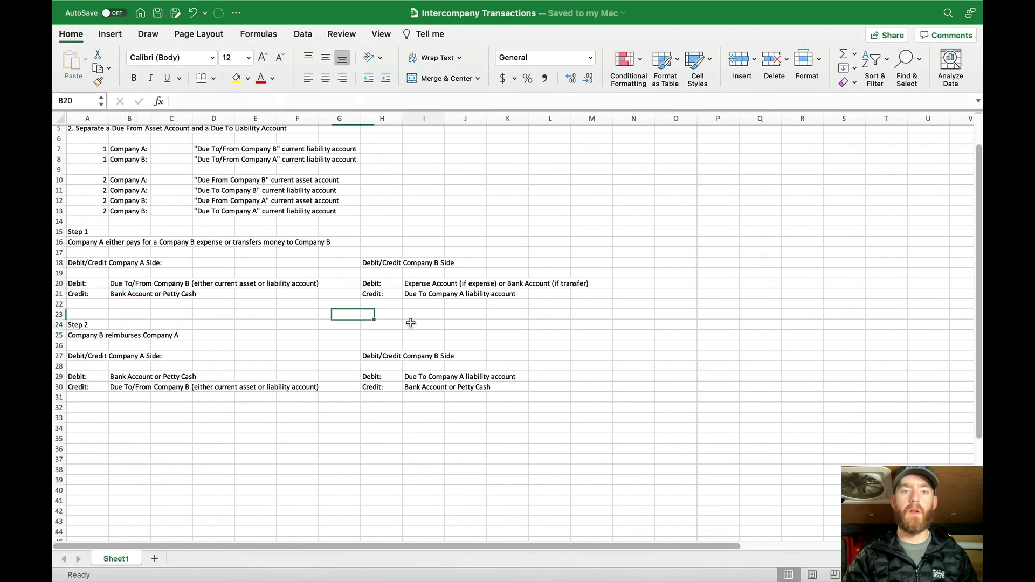
# - Check the Excel sheet, then start a new journal entry in QuickBooks with Uncategorized Expense as the line 1 account
pyautogui.click(411, 323)
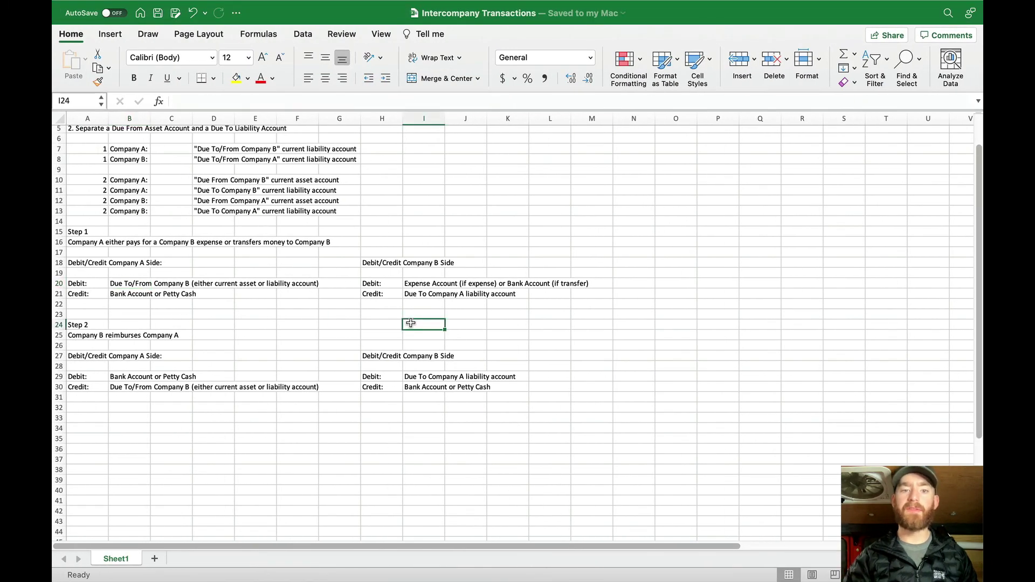
pyautogui.hotkey('ctrl', 'Right')
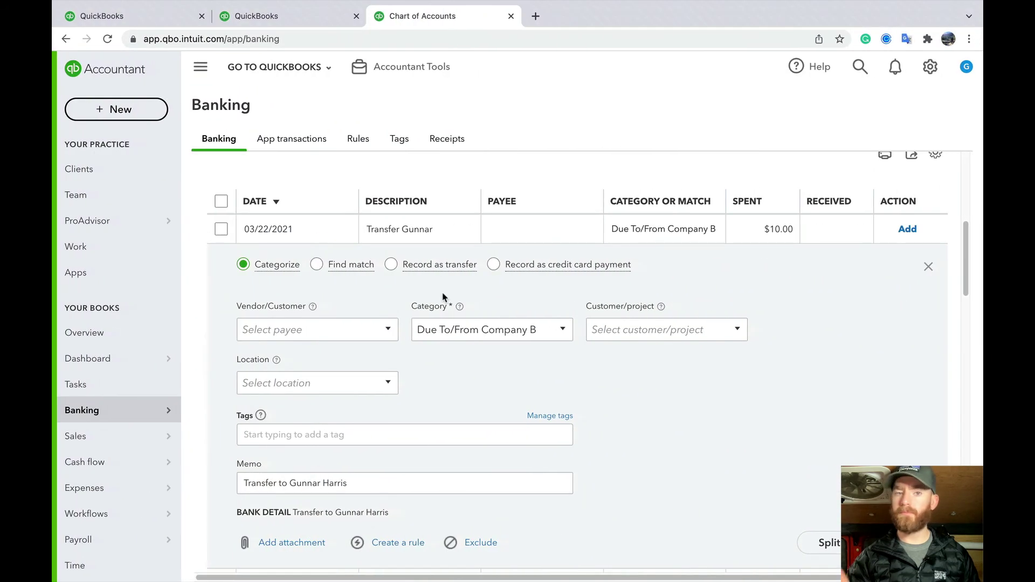
pyautogui.click(123, 109)
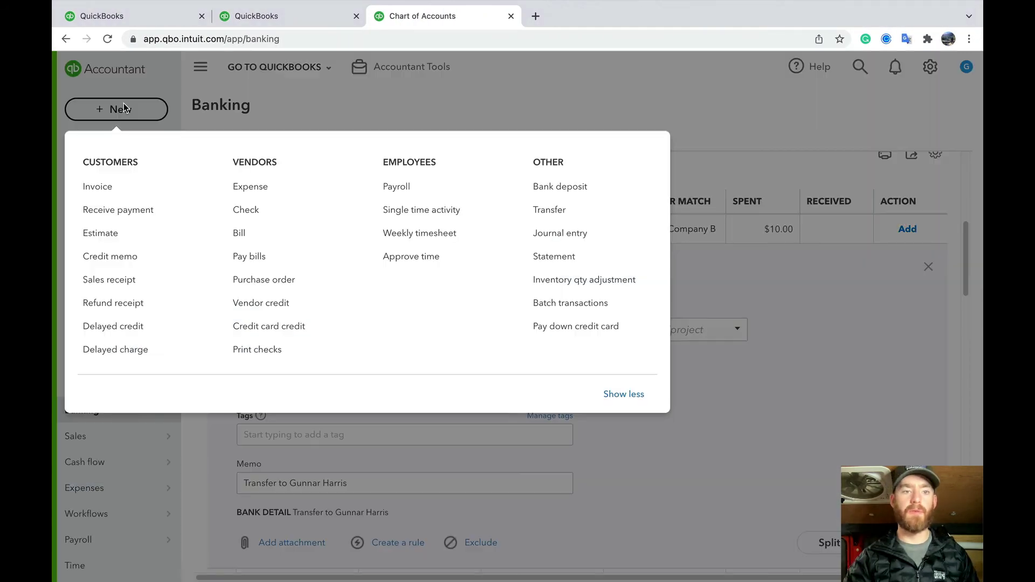
pyautogui.click(561, 233)
pyautogui.click(234, 254)
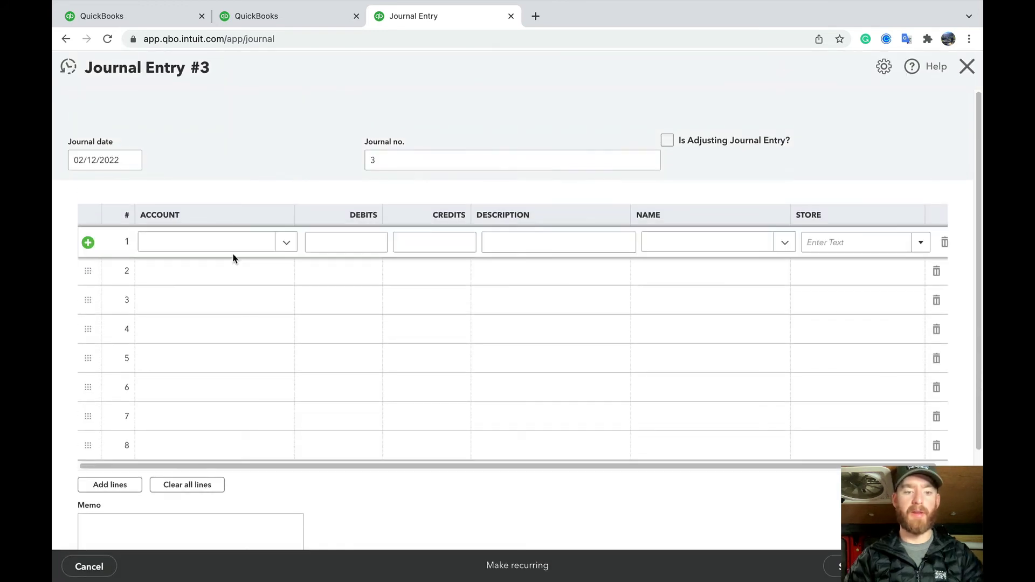
pyautogui.click(225, 244)
pyautogui.write('expe')
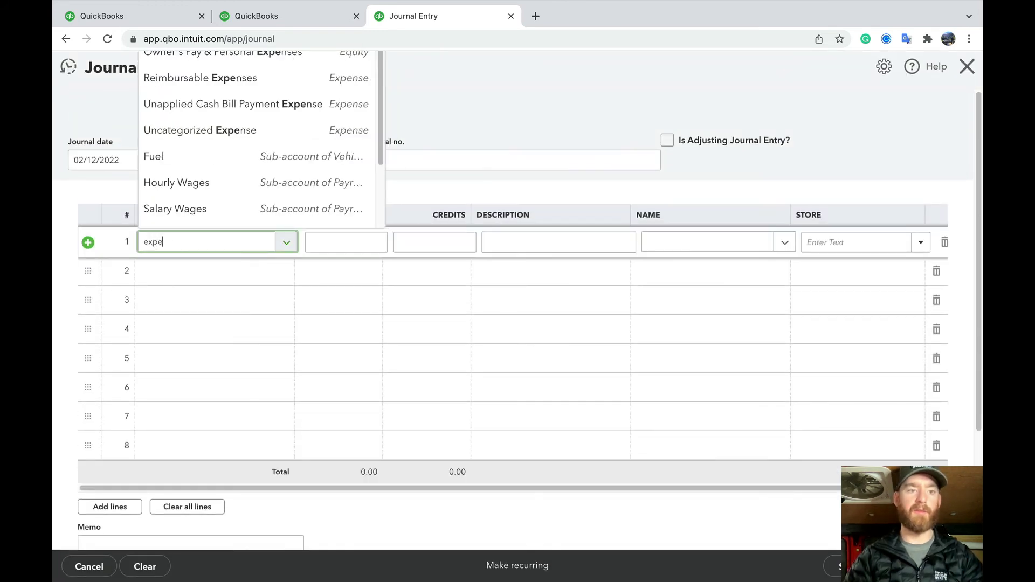
pyautogui.click(230, 130)
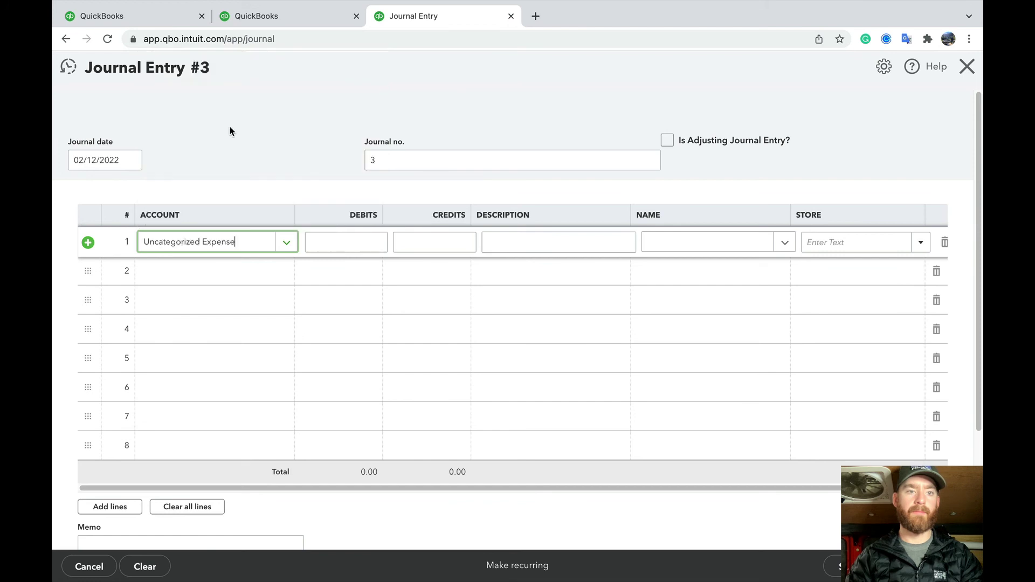
# - Credit Due To/From Company B 1.00 on line 2, debit line 1 for 1.00, and leave the journal entry without saving
pyautogui.click(184, 268)
pyautogui.write('due')
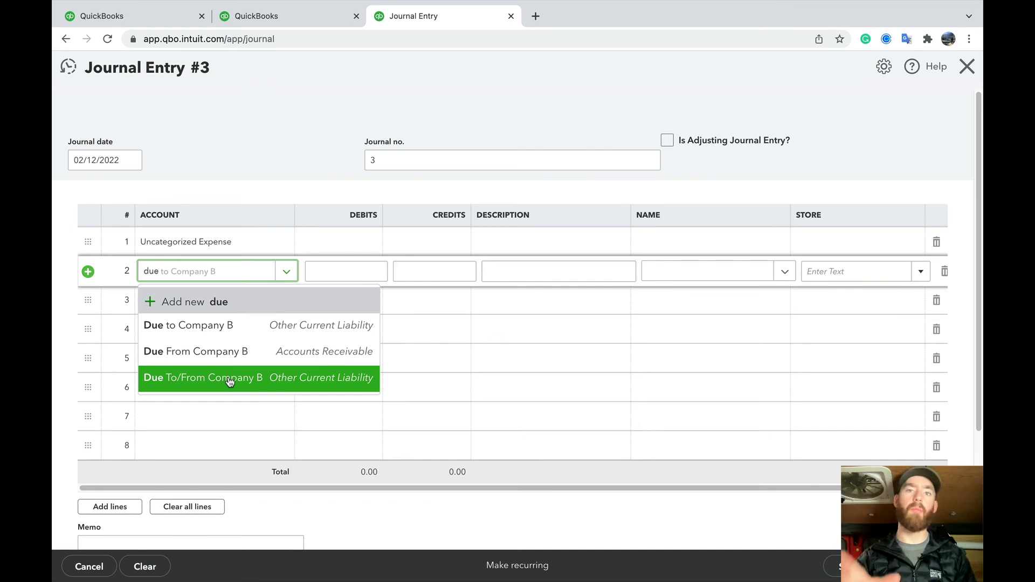
pyautogui.click(230, 380)
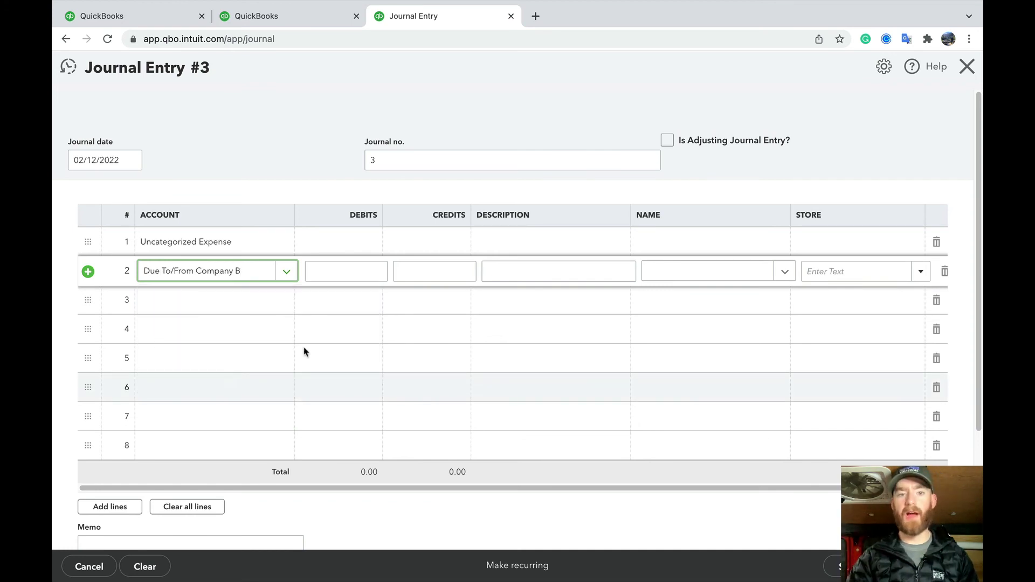
pyautogui.click(467, 270)
pyautogui.write('1')
pyautogui.click(375, 244)
pyautogui.write('1')
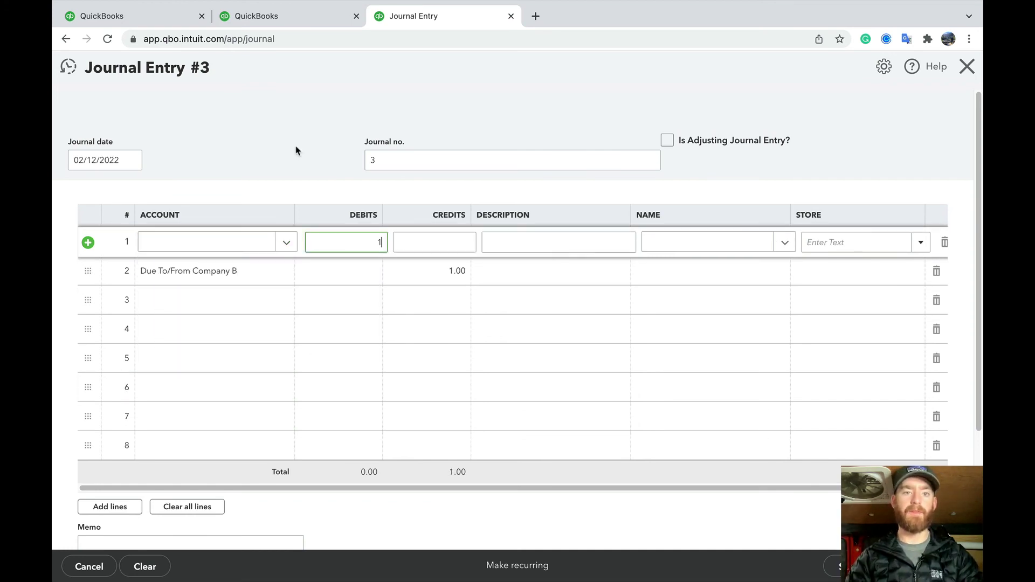
pyautogui.click(295, 146)
pyautogui.click(967, 79)
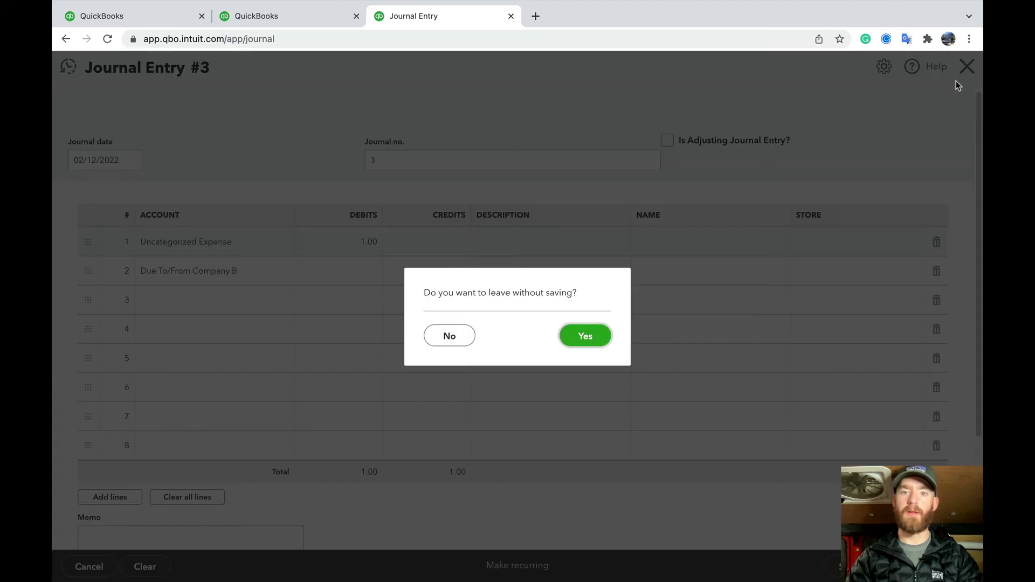
pyautogui.click(585, 336)
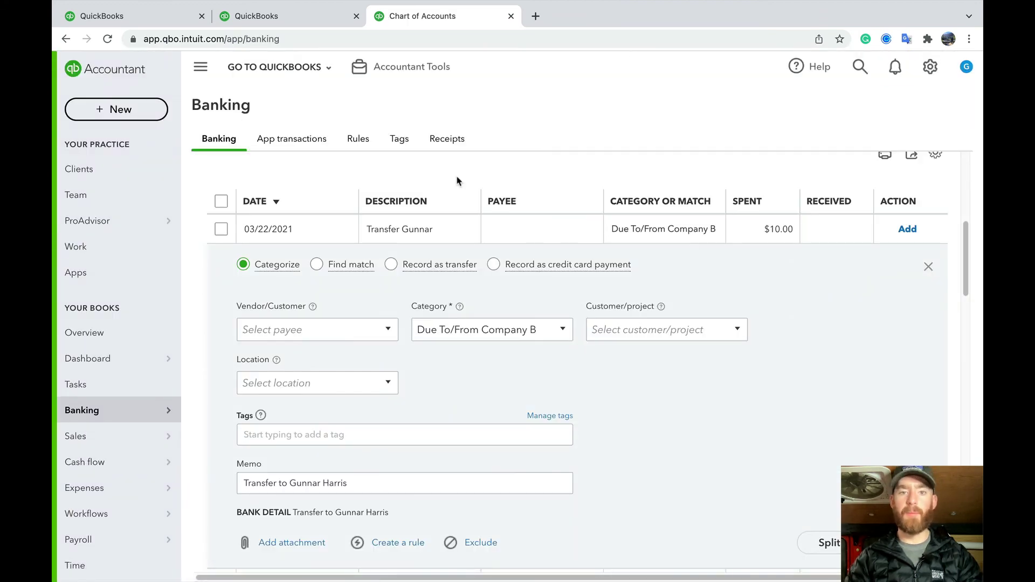
# - Review the categorized bank transaction, check Company B's Step 1 debit account in the Excel sheet, and return to QuickBooks
pyautogui.scroll(-4, 457, 181)
pyautogui.scroll(2, 457, 178)
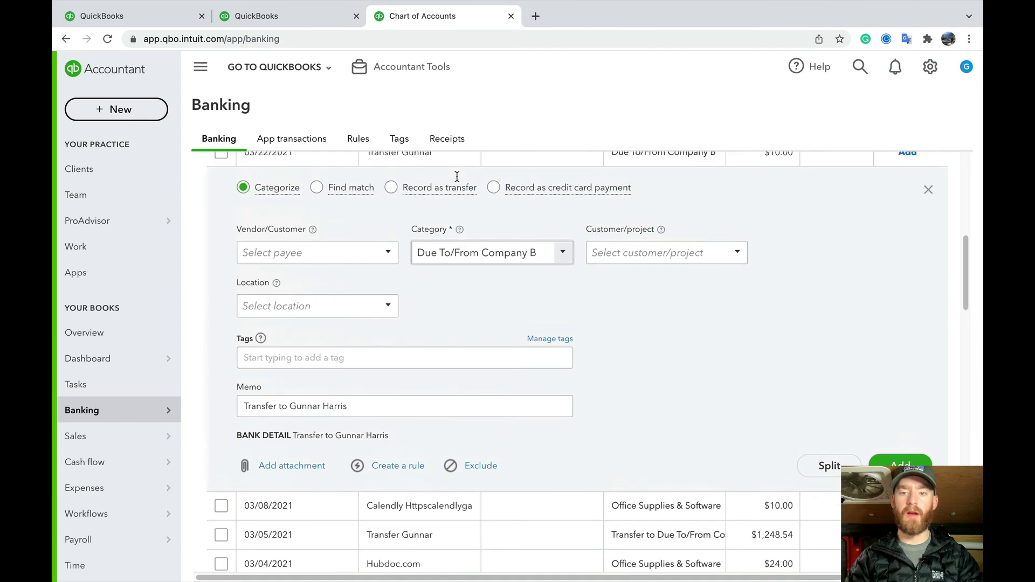
pyautogui.scroll(-1, 457, 178)
pyautogui.press('super+Tab')
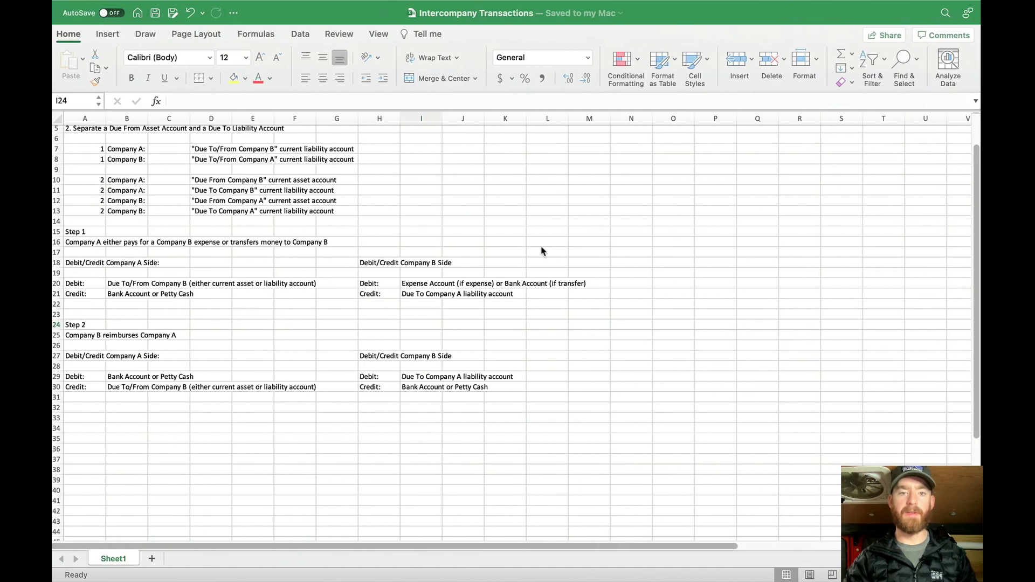
pyautogui.click(420, 284)
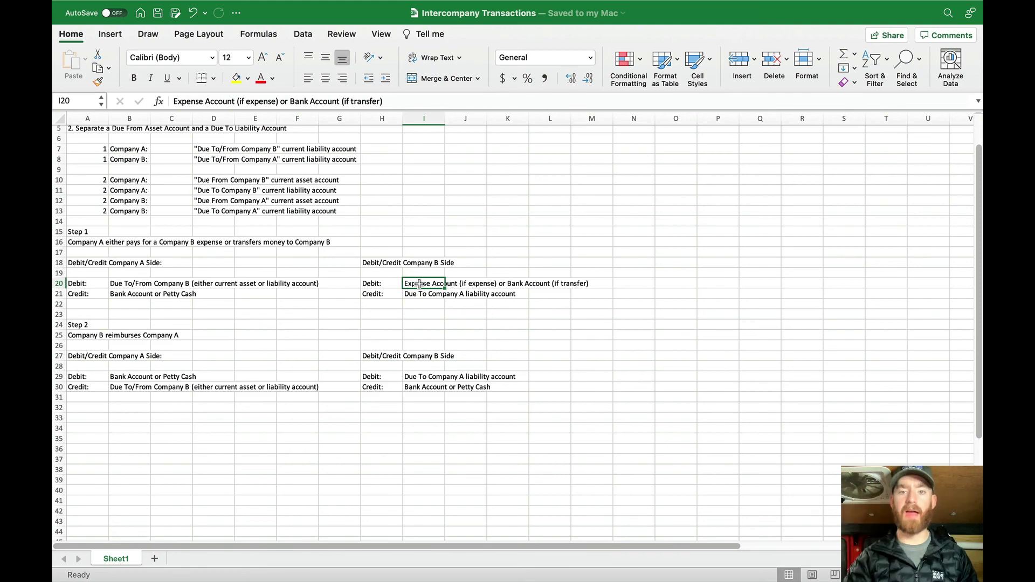
pyautogui.press('super+Tab')
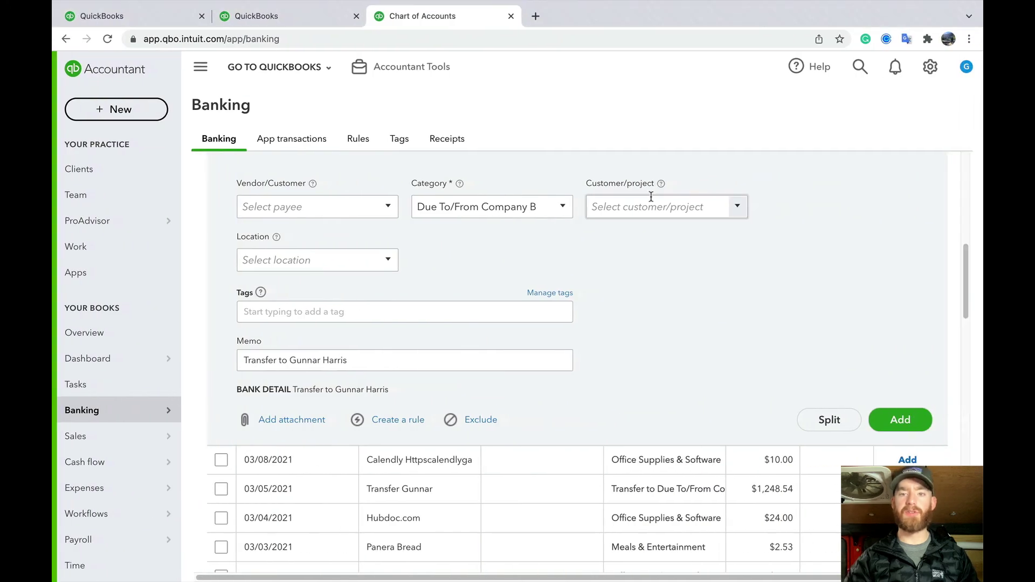
pyautogui.scroll(3, 652, 196)
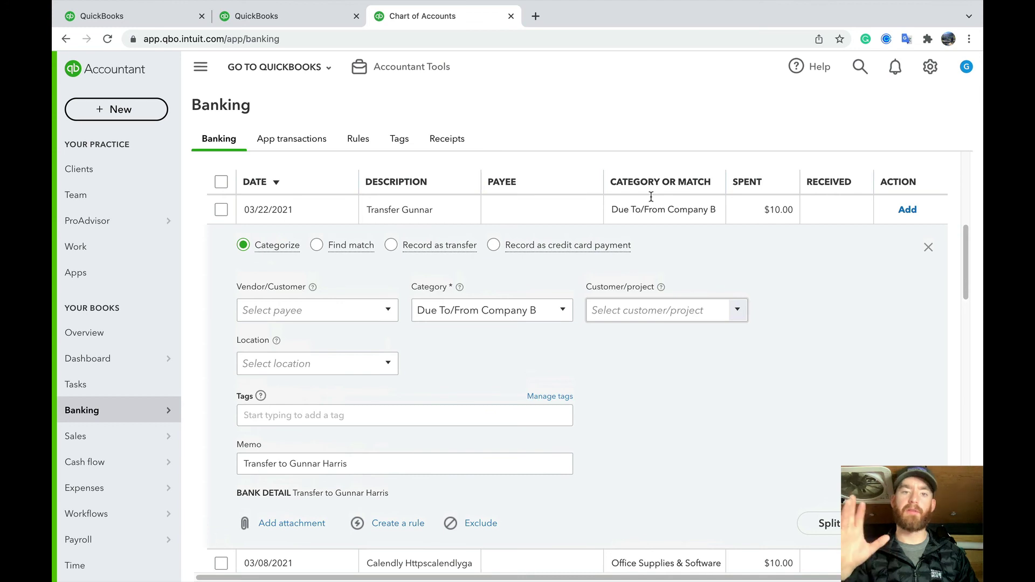
pyautogui.click(113, 110)
pyautogui.click(662, 87)
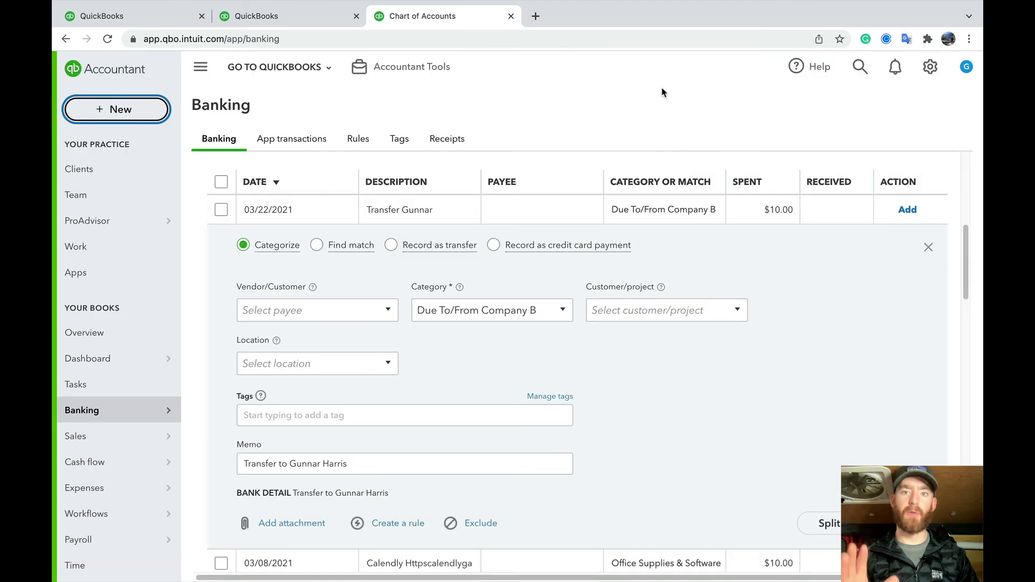
# - Switch to the Excel sheet and examine Company A's debit and credit accounts for the Step 2 reimbursement
pyautogui.hotkey('ctrl', 'Left')
pyautogui.click(254, 334)
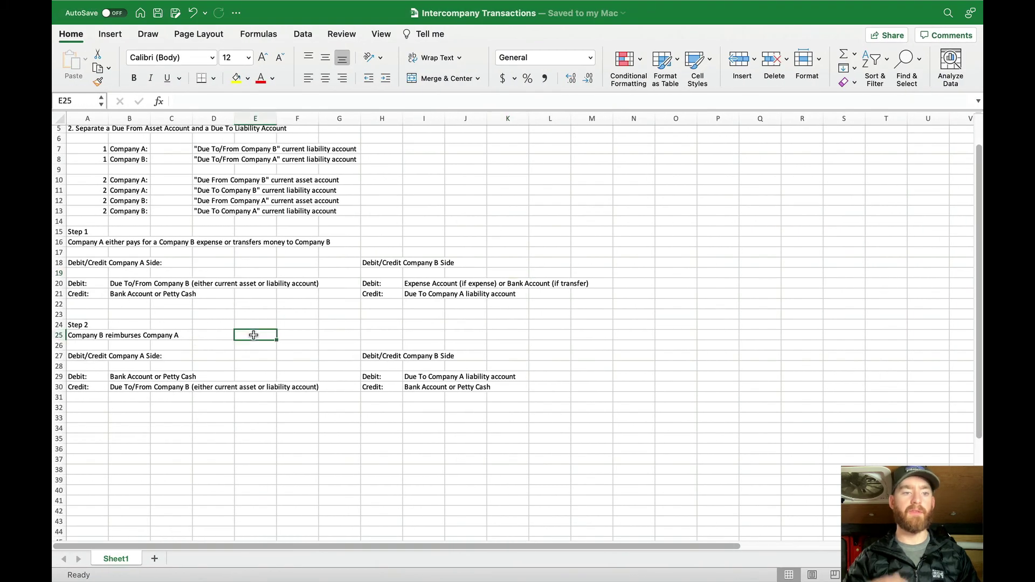
pyautogui.scroll(-5, 253, 335)
pyautogui.click(208, 306)
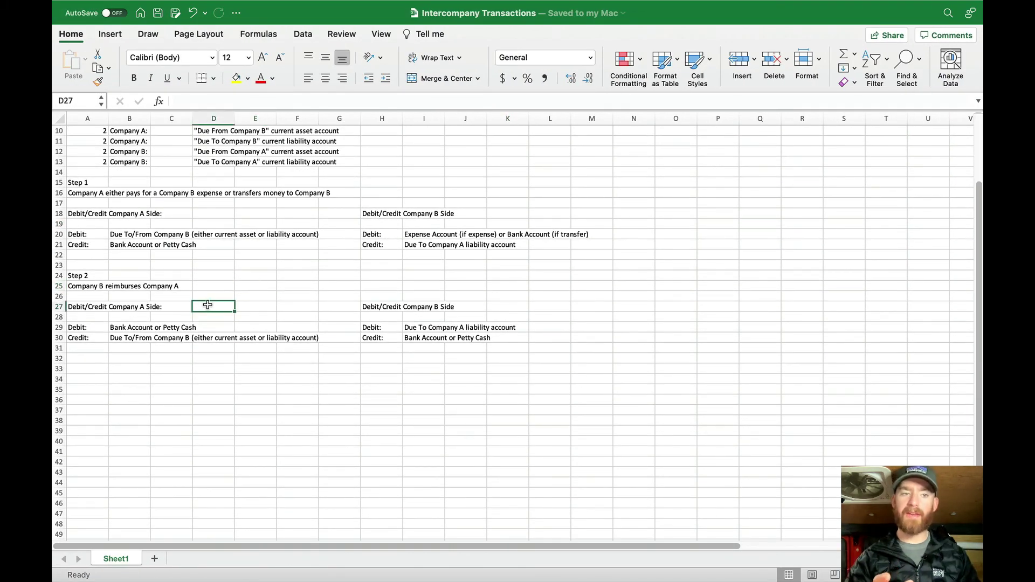
pyautogui.click(134, 327)
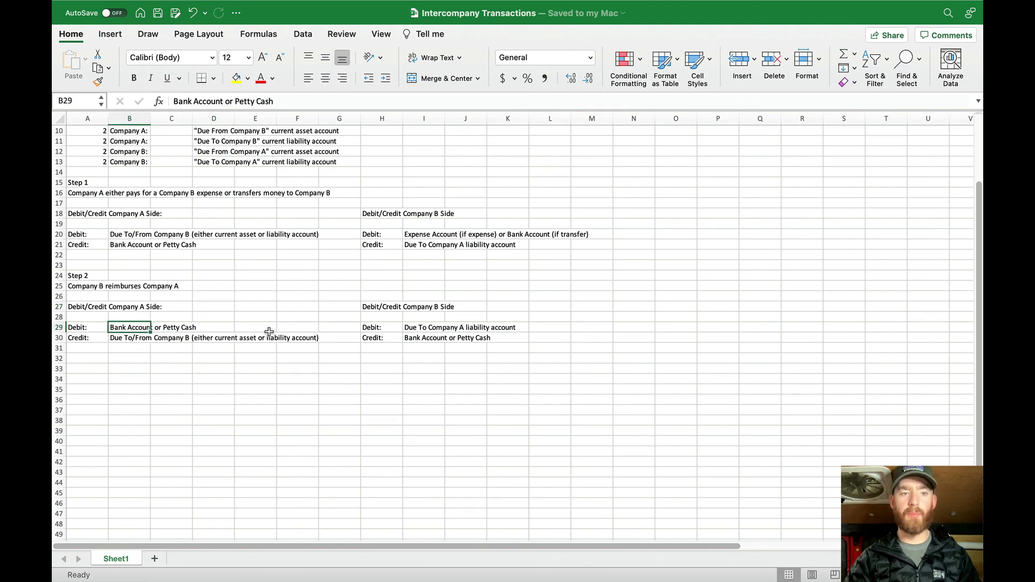
# - Return to QuickBooks and set the category of the 03/03/2021 deposit of $250.00 to Due From Company B
pyautogui.hotkey('ctrl', 'Right')
pyautogui.scroll(-6, 446, 259)
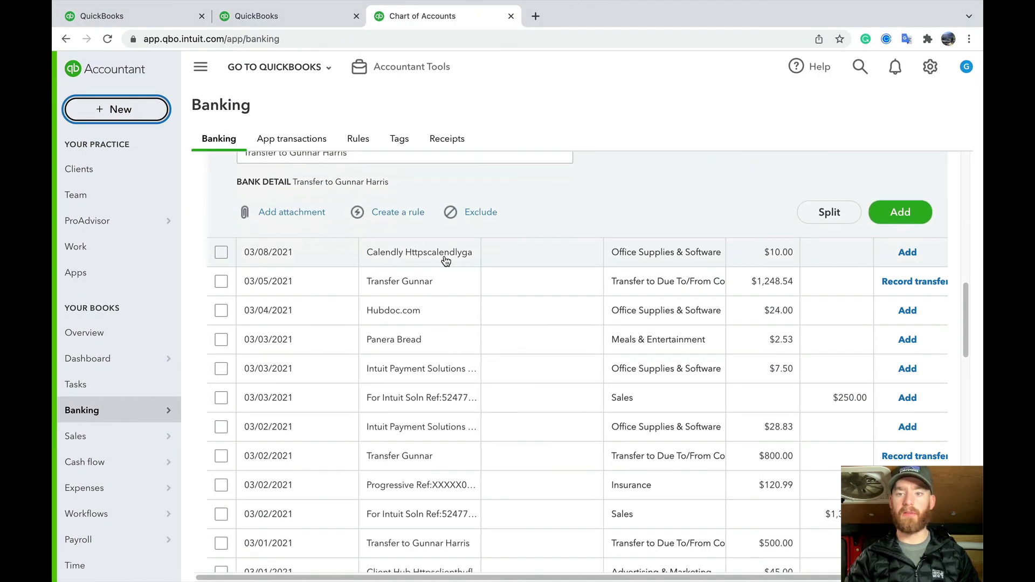
pyautogui.click(509, 409)
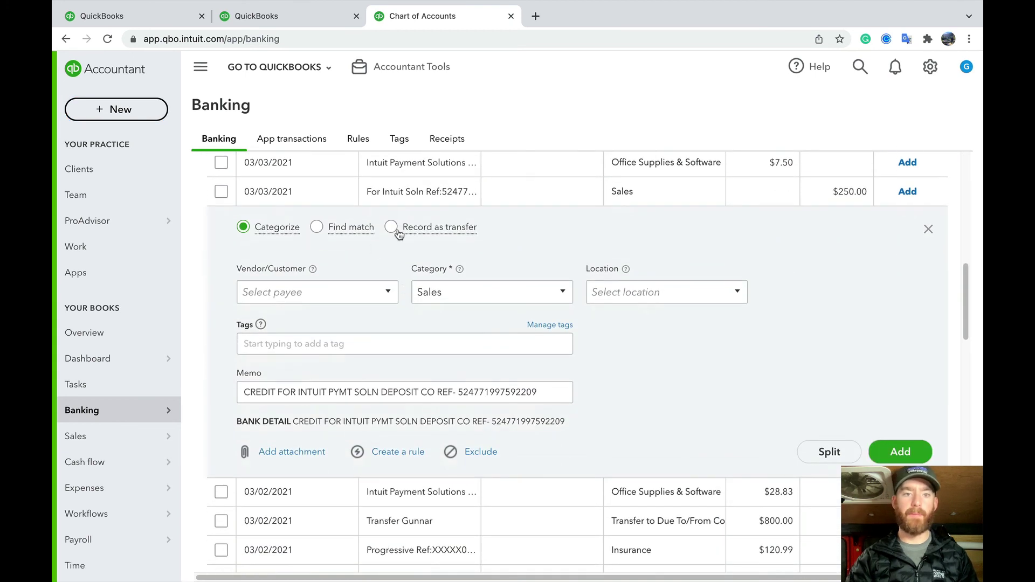
pyautogui.click(290, 290)
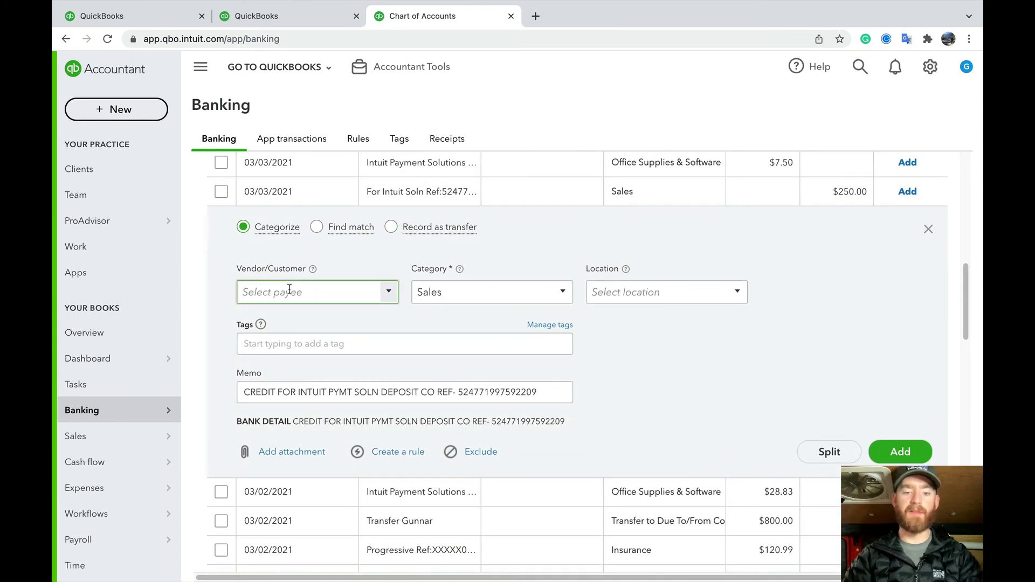
pyautogui.write('due')
pyautogui.click(486, 292)
pyautogui.write('due')
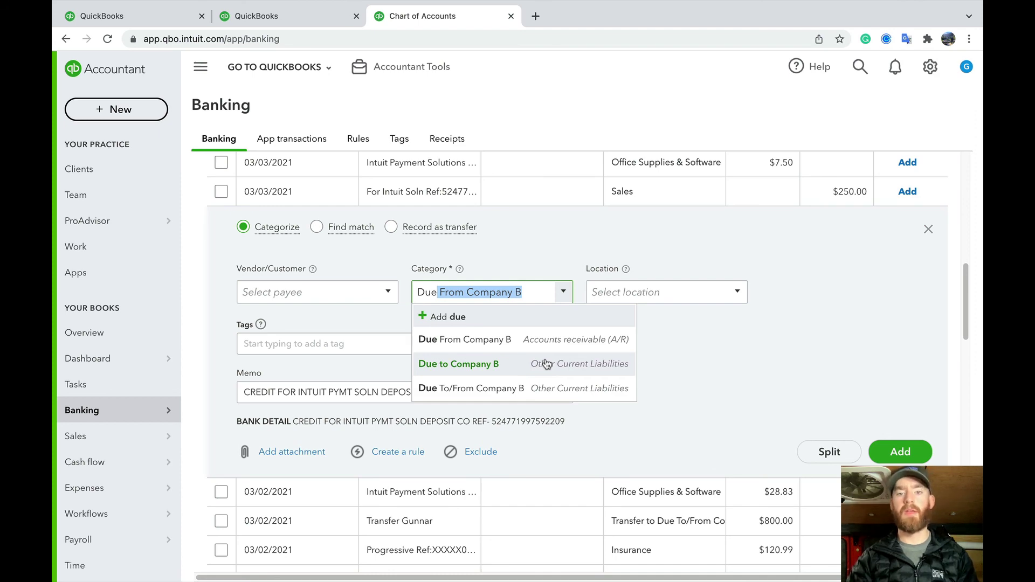
# - Check Company B's Step 2 debit and credit accounts in the Excel sheet, and return to the bank transactions in QuickBooks
pyautogui.hotkey('ctrl', 'Left')
pyautogui.click(386, 329)
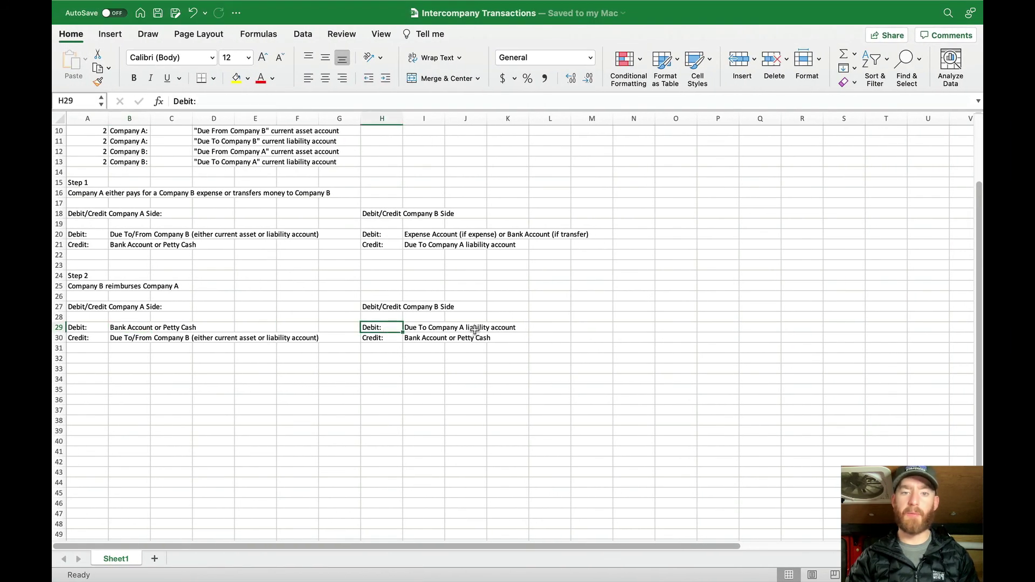
pyautogui.click(418, 339)
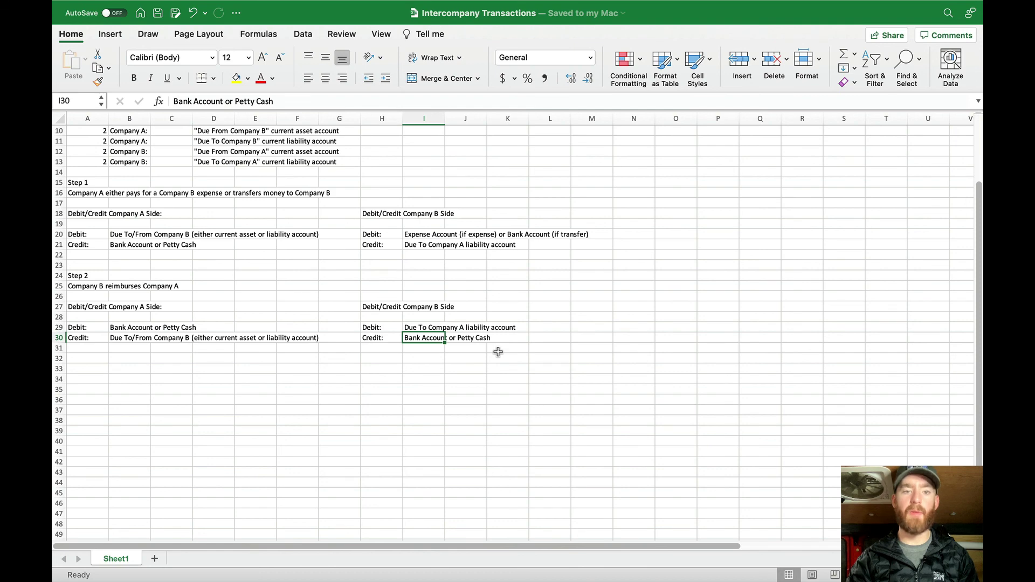
pyautogui.hotkey('ctrl', 'Right')
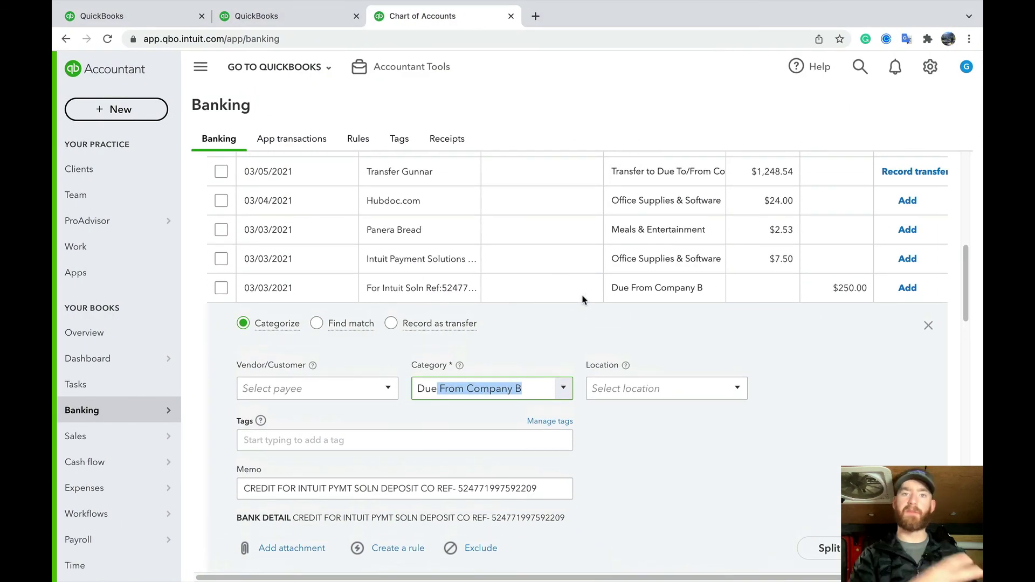
pyautogui.scroll(2, 560, 265)
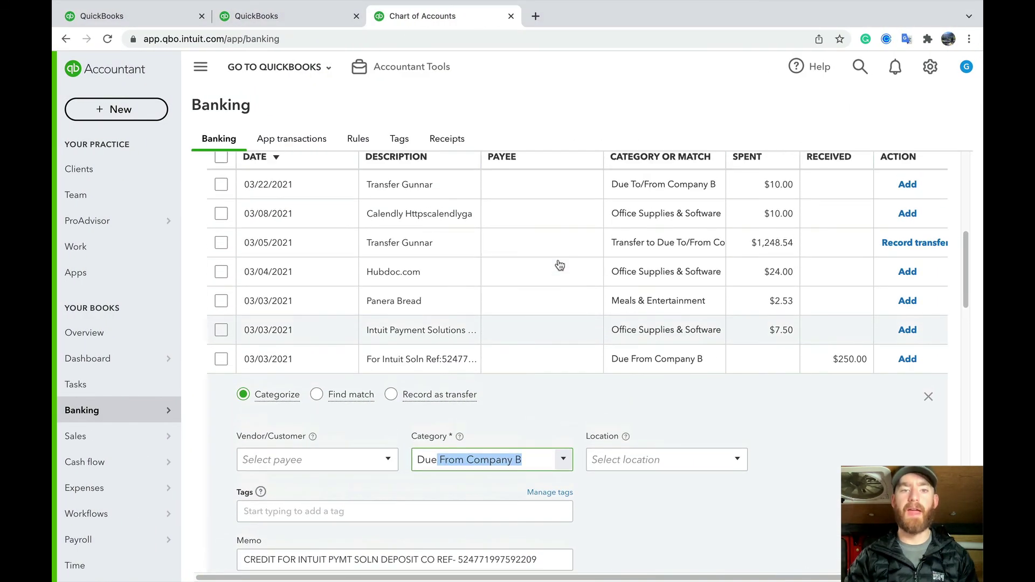